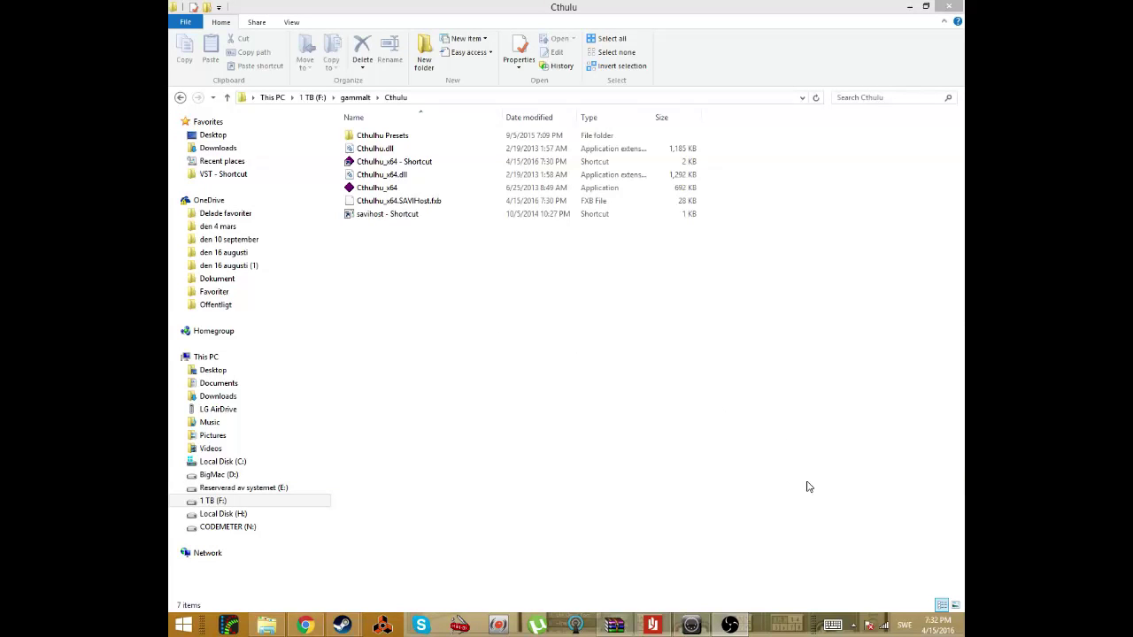
Open loopMIDI's port configuration from its hidden tray icon.
click(380, 217)
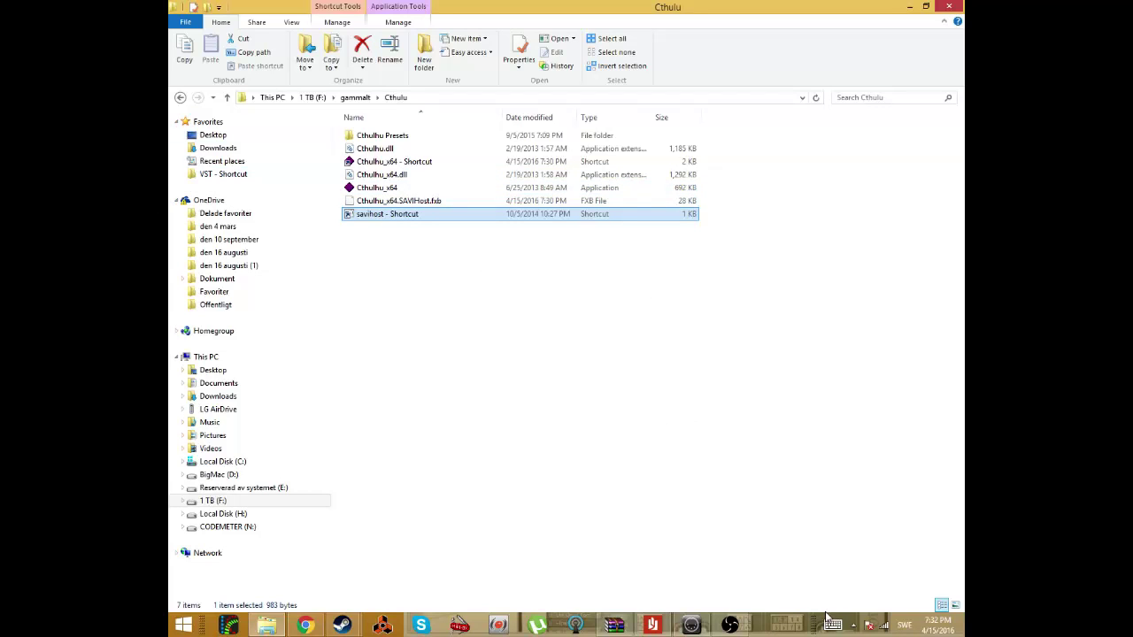
click(854, 626)
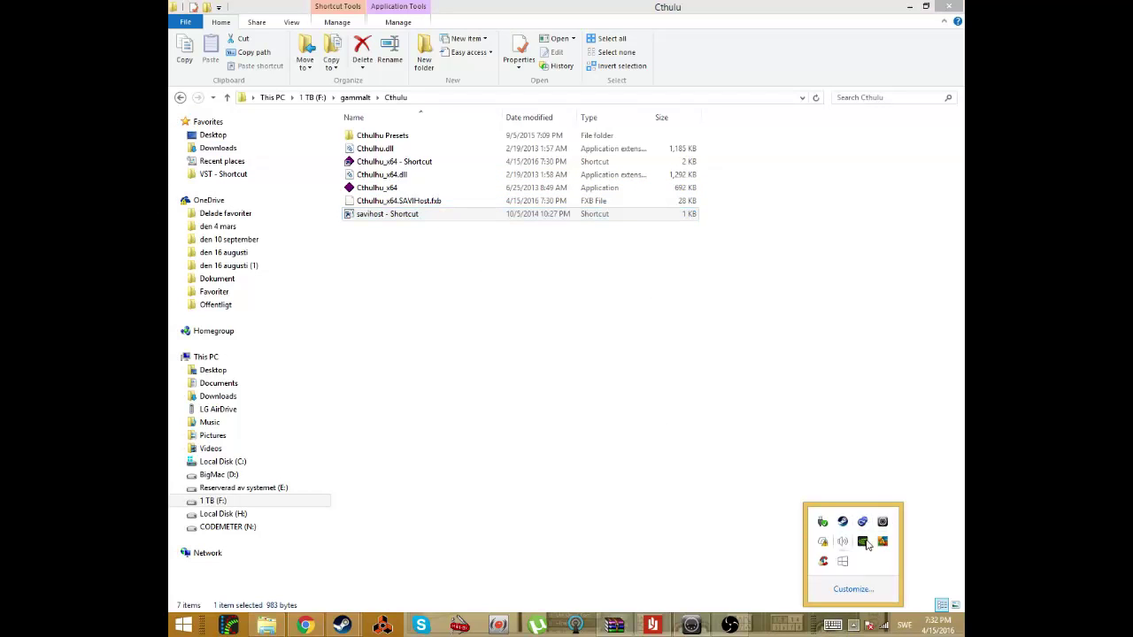
click(883, 522)
right_click(882, 522)
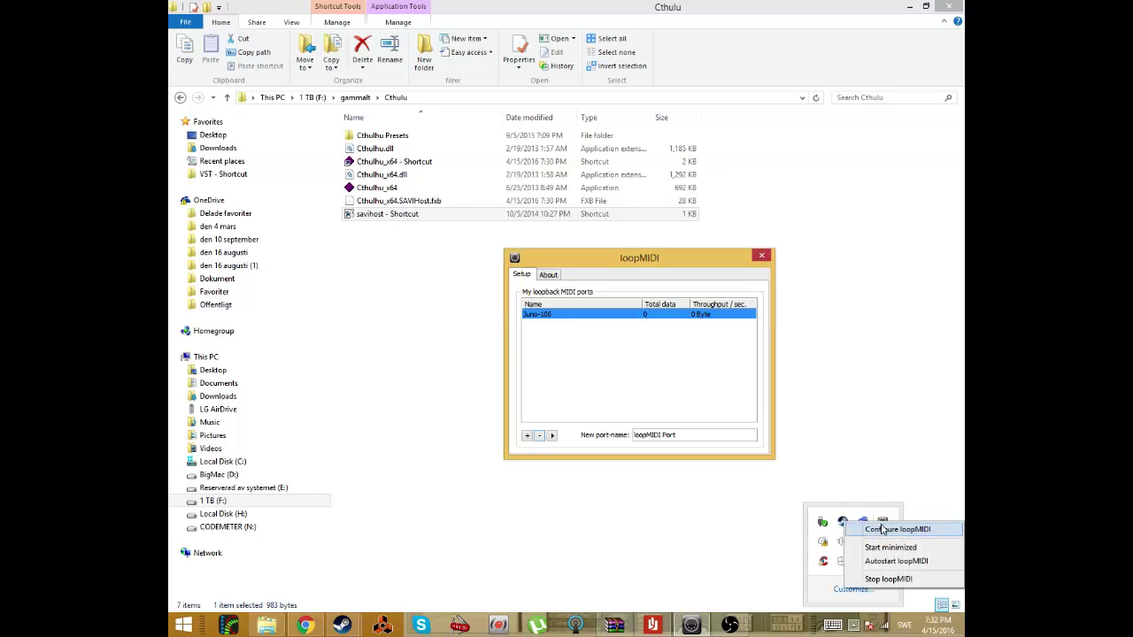
click(575, 367)
Add the loopback ports 'reason out' and 'reason in' alongside Juno-106.
drag(699, 434, 629, 435)
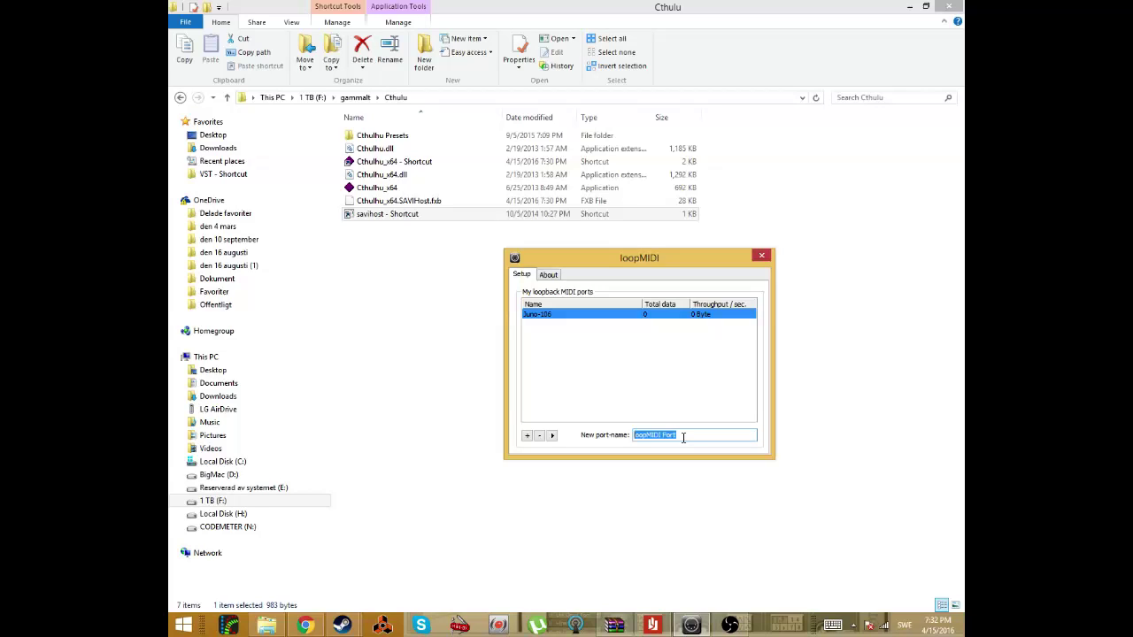
text(reason out)
click(527, 435)
text(r)
click(527, 436)
click(541, 325)
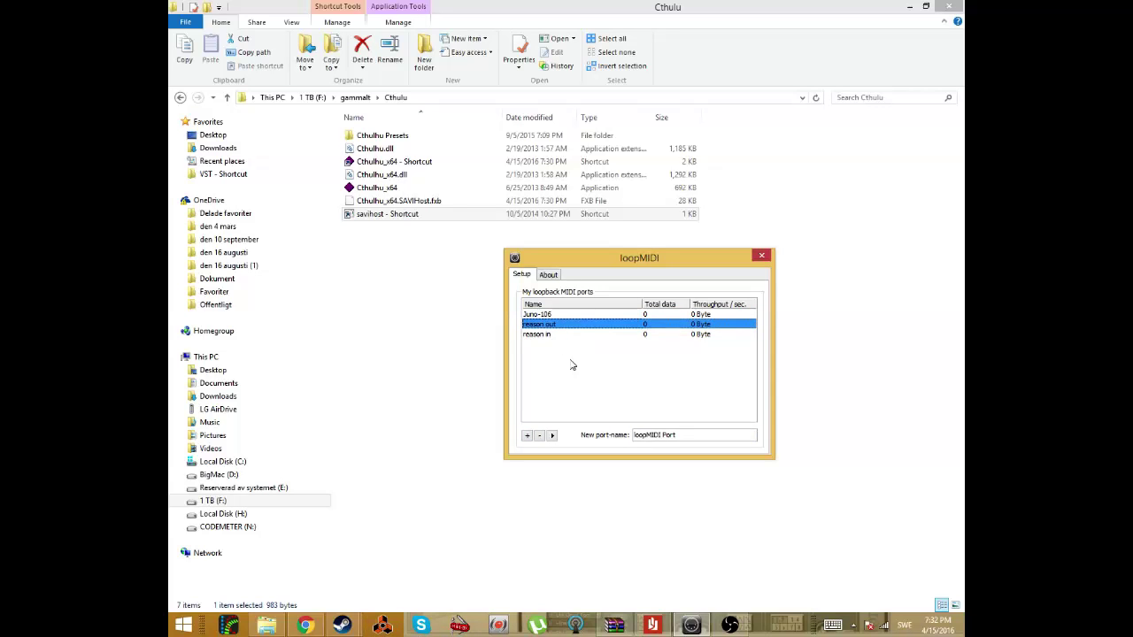
drag(631, 258, 674, 255)
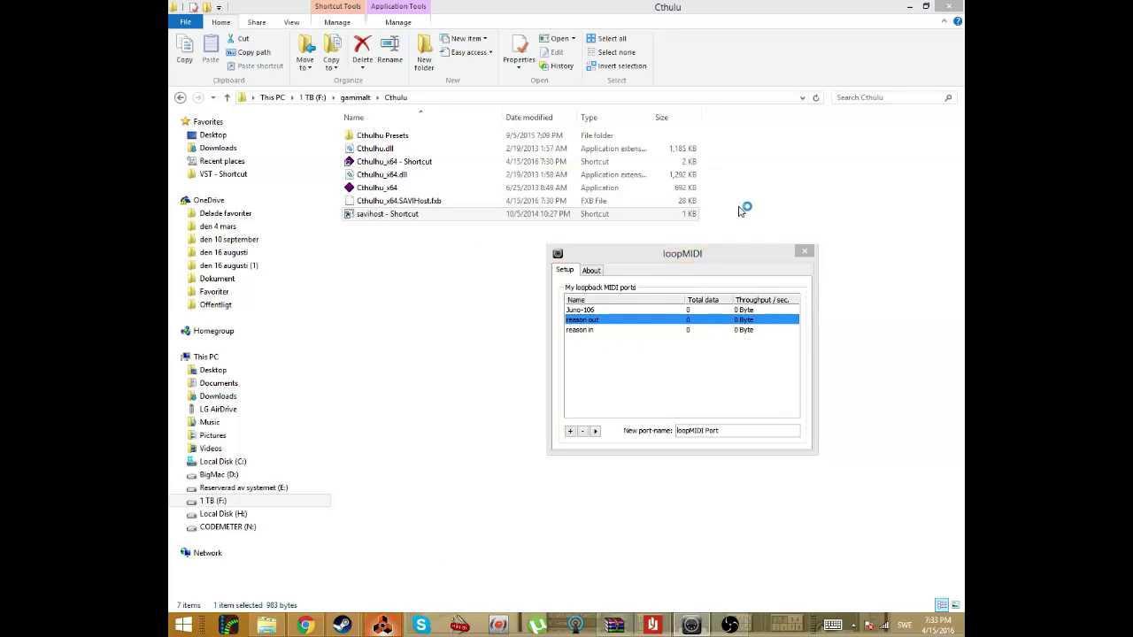
Launch Reason, enlarge the rack and delete the Evolver, Juno-106 and sh-101 devices.
double_click(423, 191)
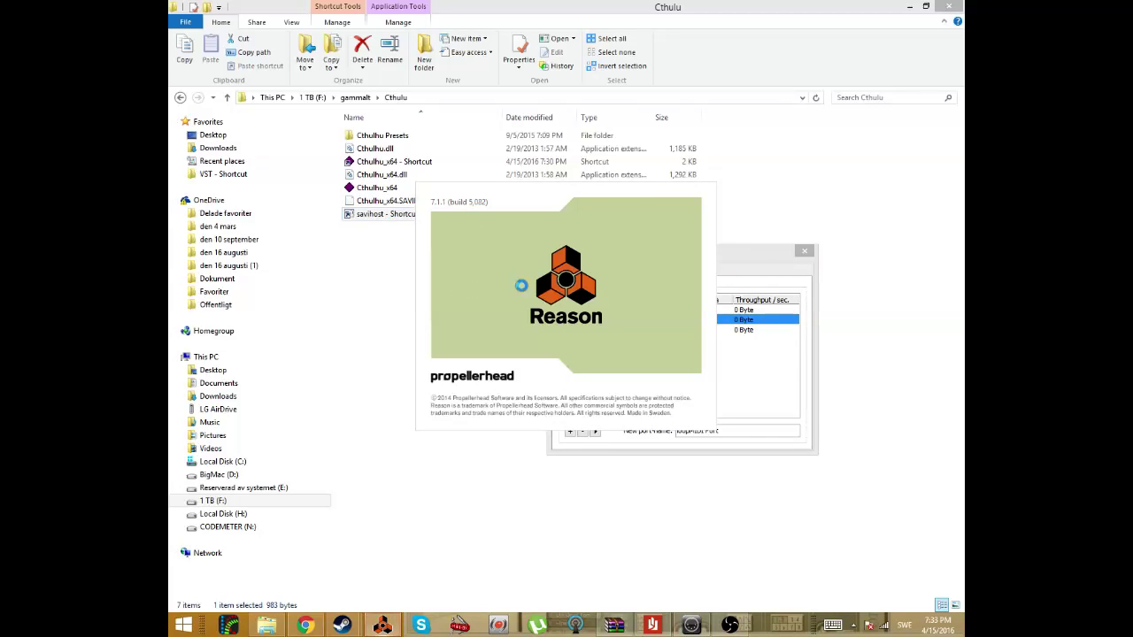
click(596, 337)
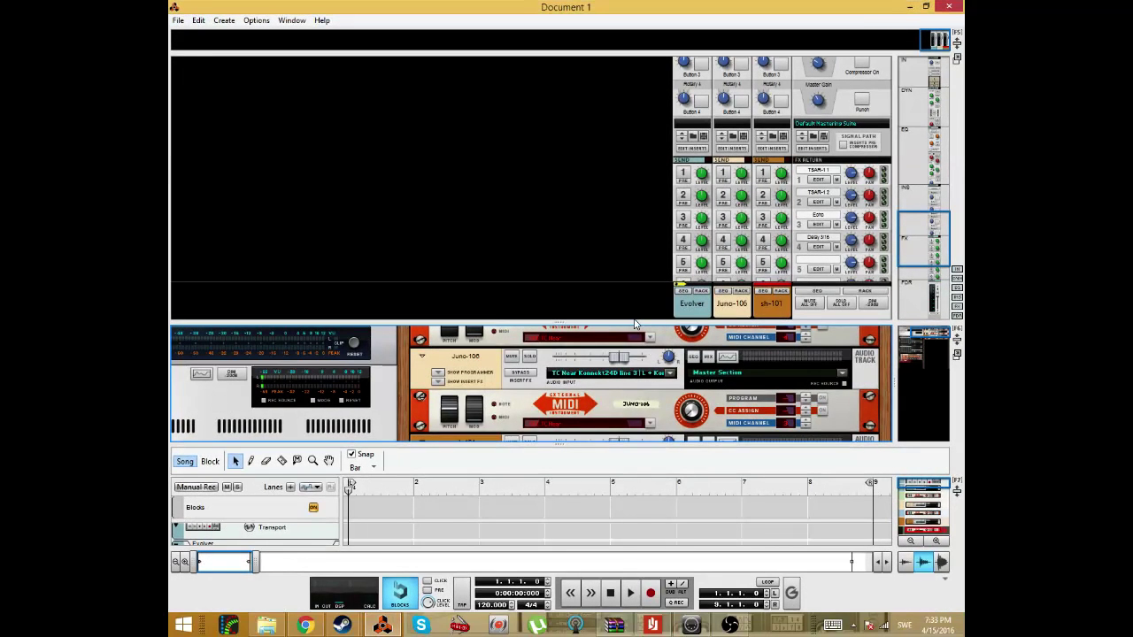
drag(631, 324, 631, 141)
click(582, 381)
shift+click(477, 155)
key(Delete)
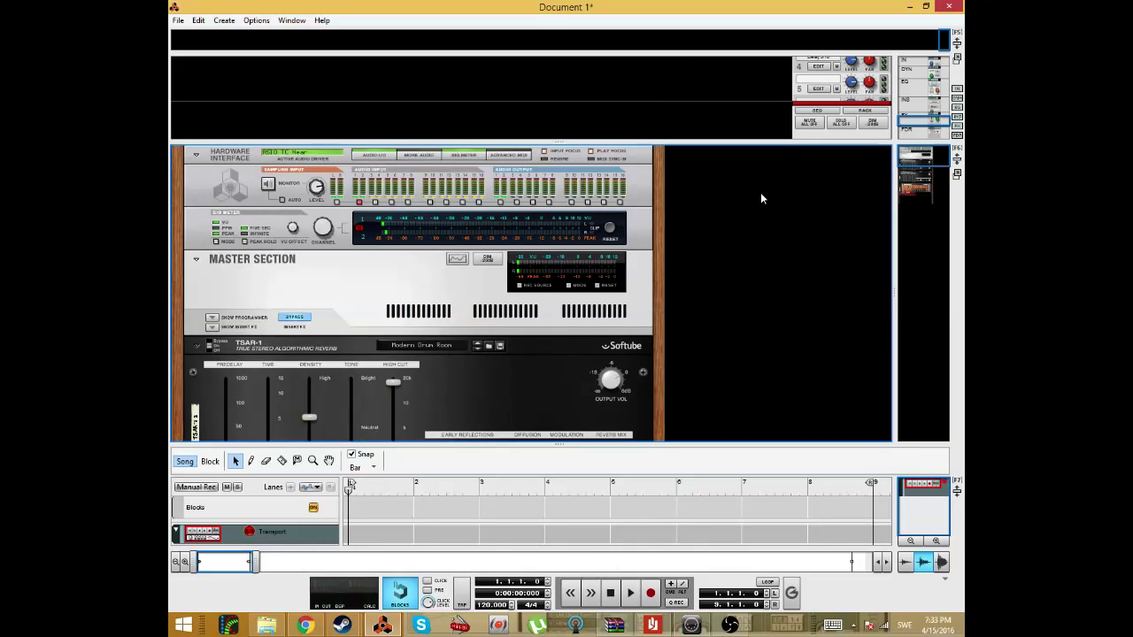
Add a Radical Piano instrument to the rack.
right_click(764, 163)
mouse_move(824, 233)
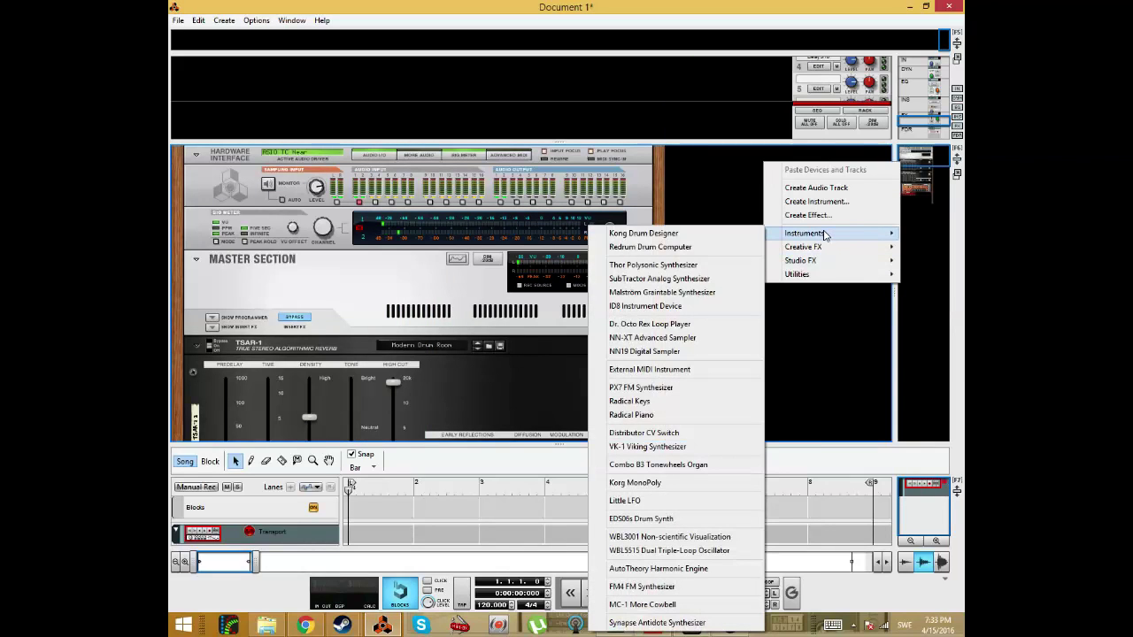
click(662, 416)
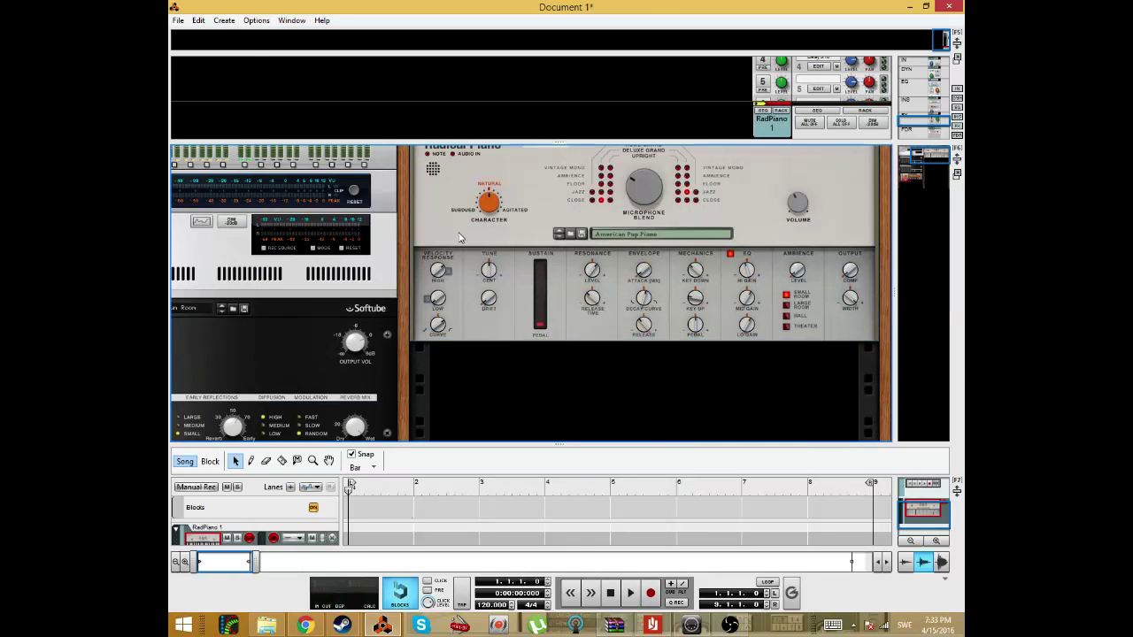
Add an External MIDI Instrument sending to MME reason out, then return to the Cthulu folder.
right_click(584, 382)
mouse_move(646, 452)
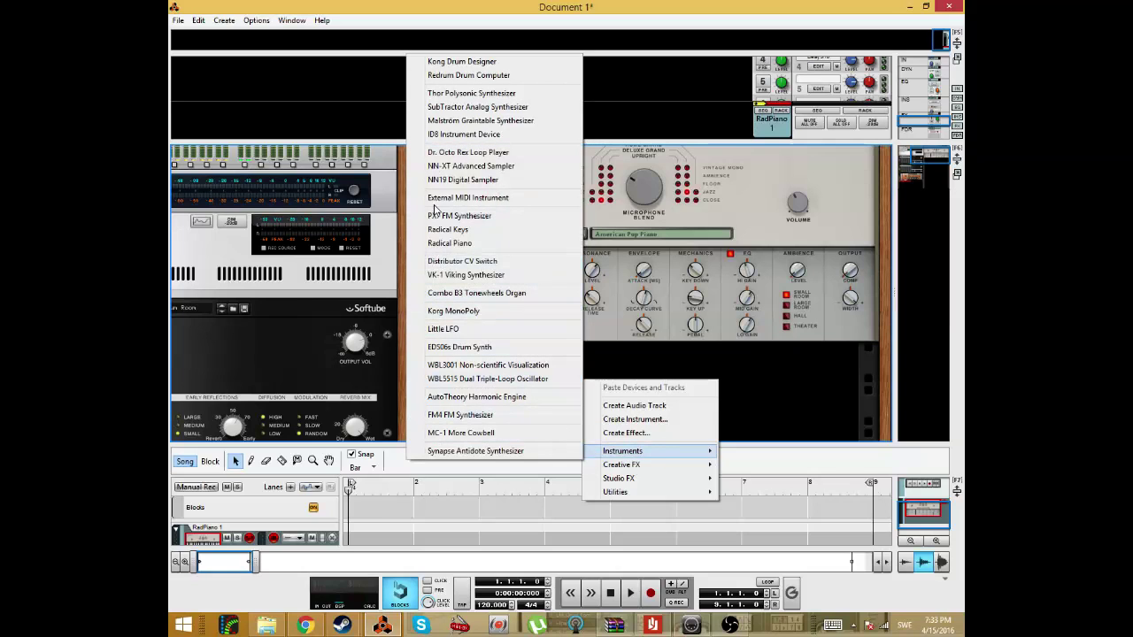
click(468, 198)
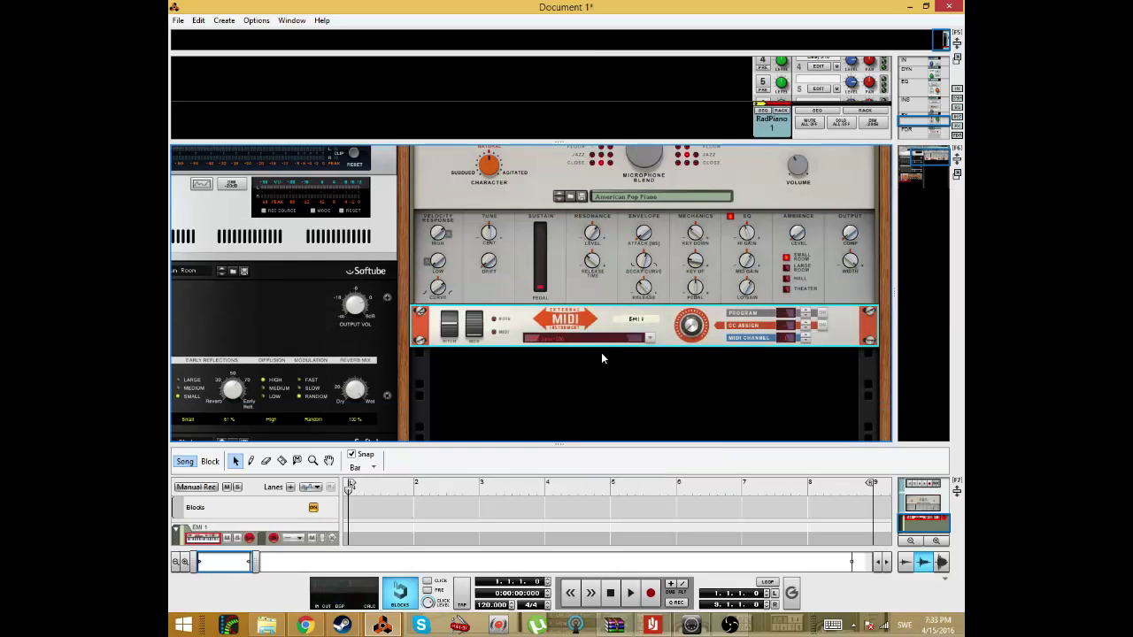
click(611, 338)
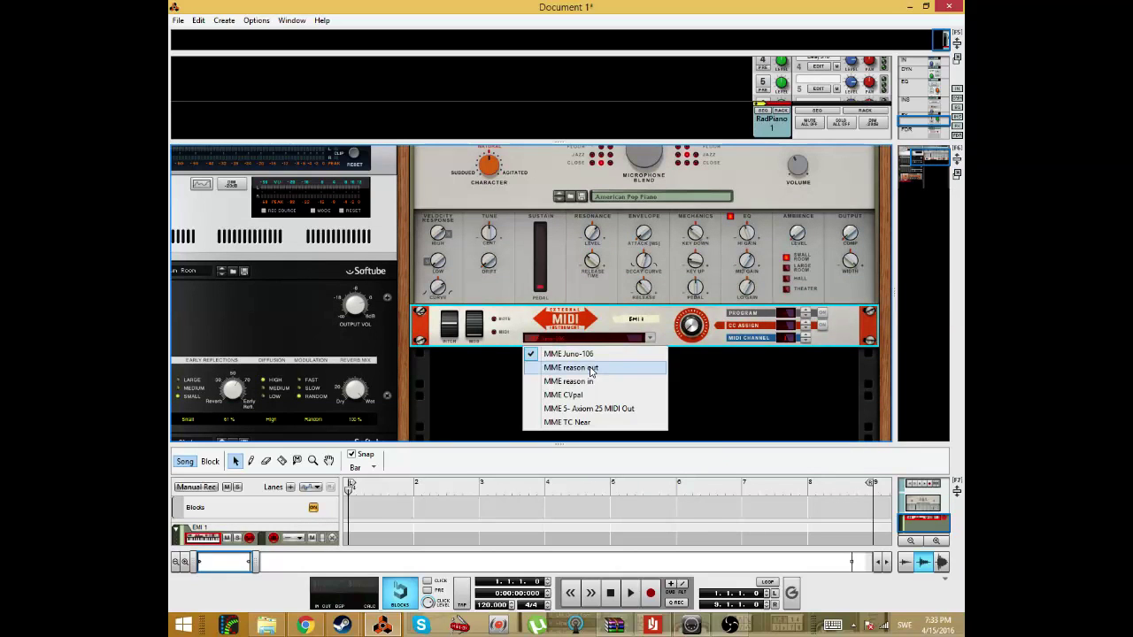
click(591, 368)
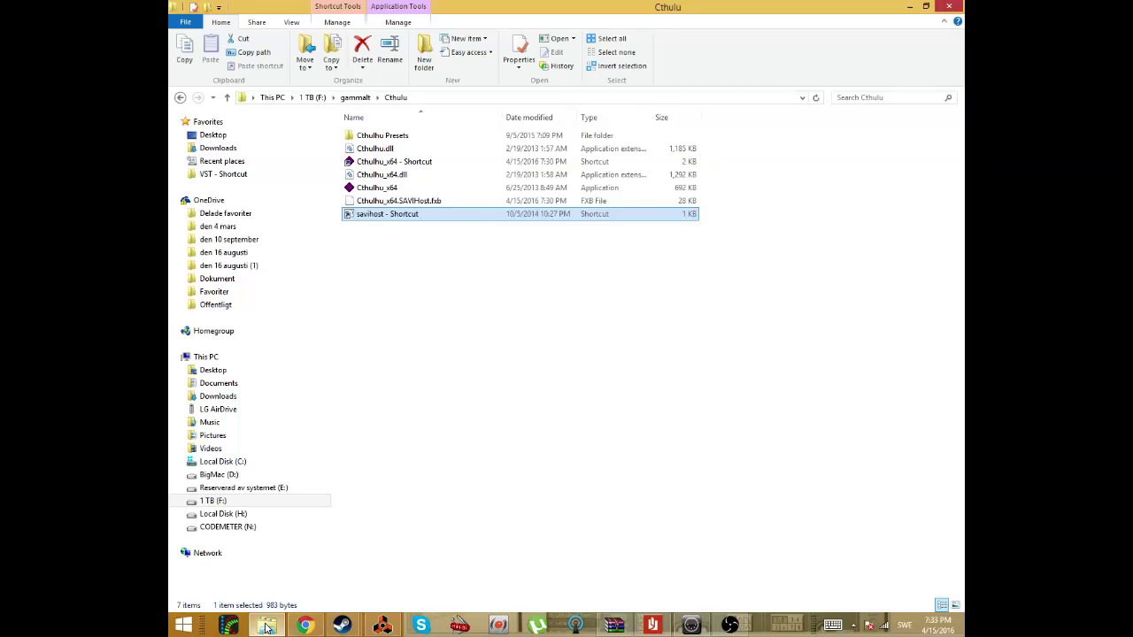
click(267, 625)
Launch Cthulhu_x64 in SAVIHost, move its window right and collapse the arpeggiator section.
click(382, 190)
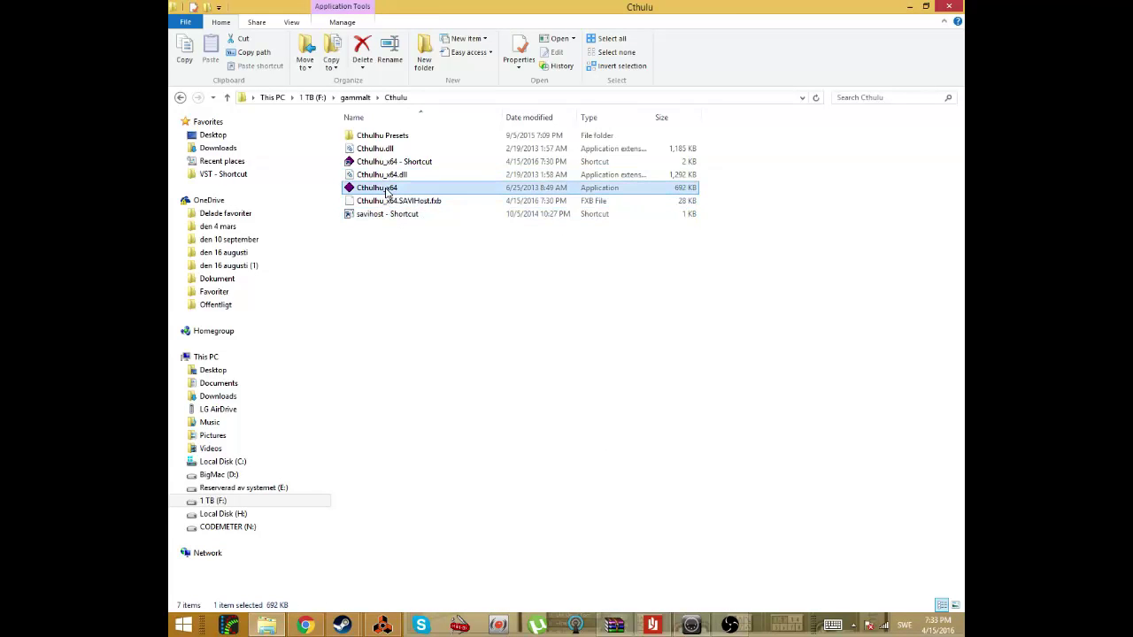
double_click(383, 190)
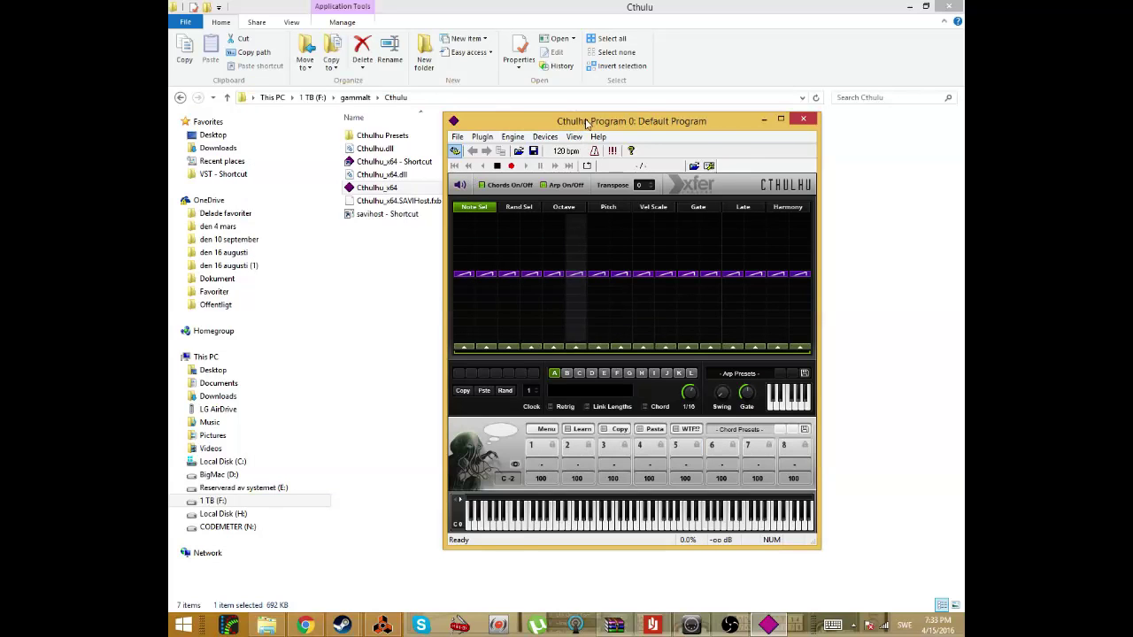
mouse_move(607, 119)
mouse_down()
mouse_move(641, 113)
mouse_move(605, 111)
mouse_up()
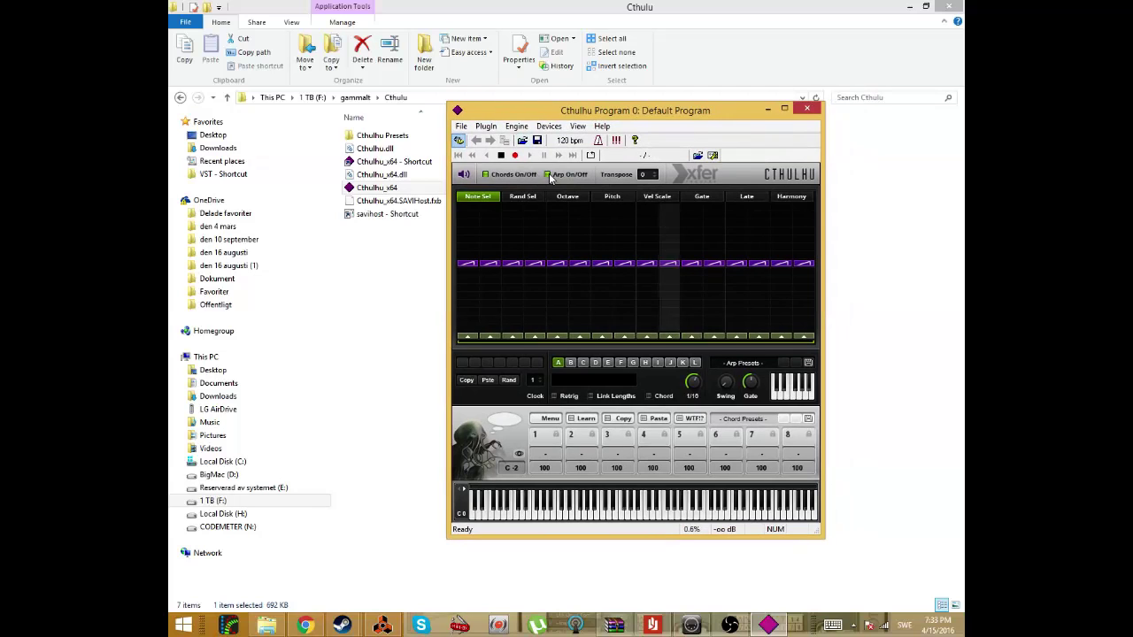
click(549, 174)
click(548, 126)
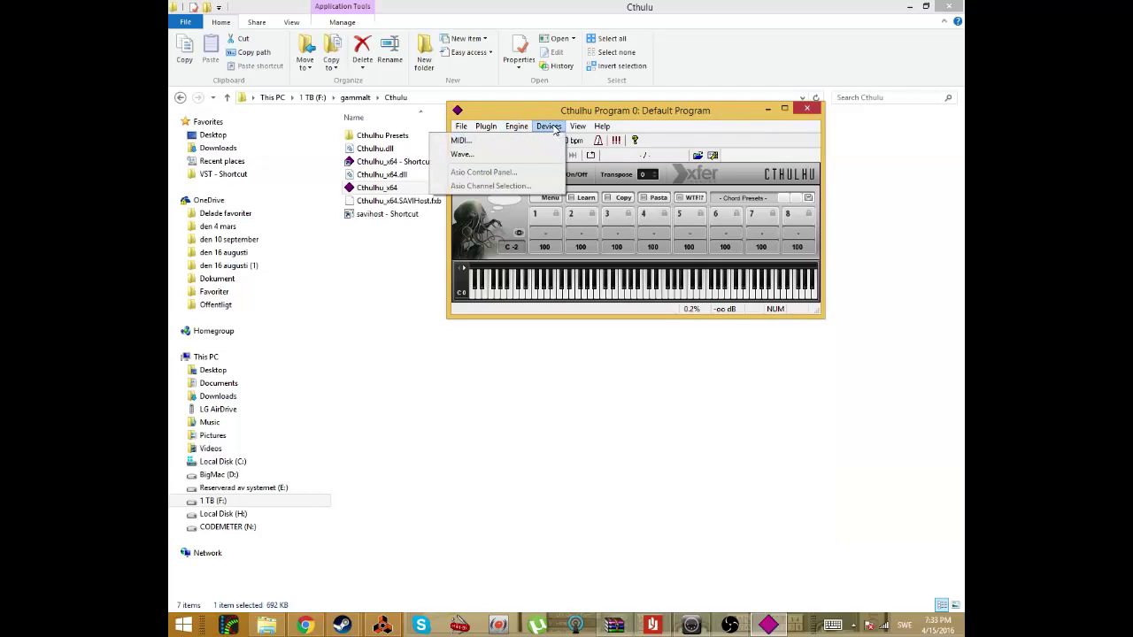
click(642, 106)
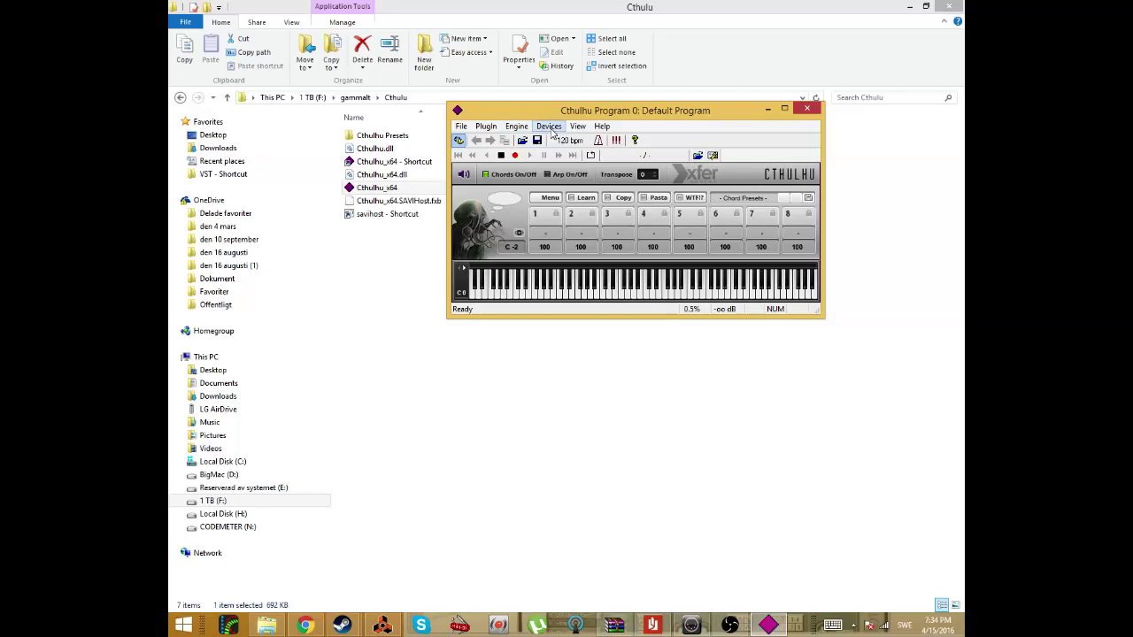
Set Cthulhu's MIDI Input Port 1 to 'reason out' and its Output Port to 'reason in'.
click(515, 126)
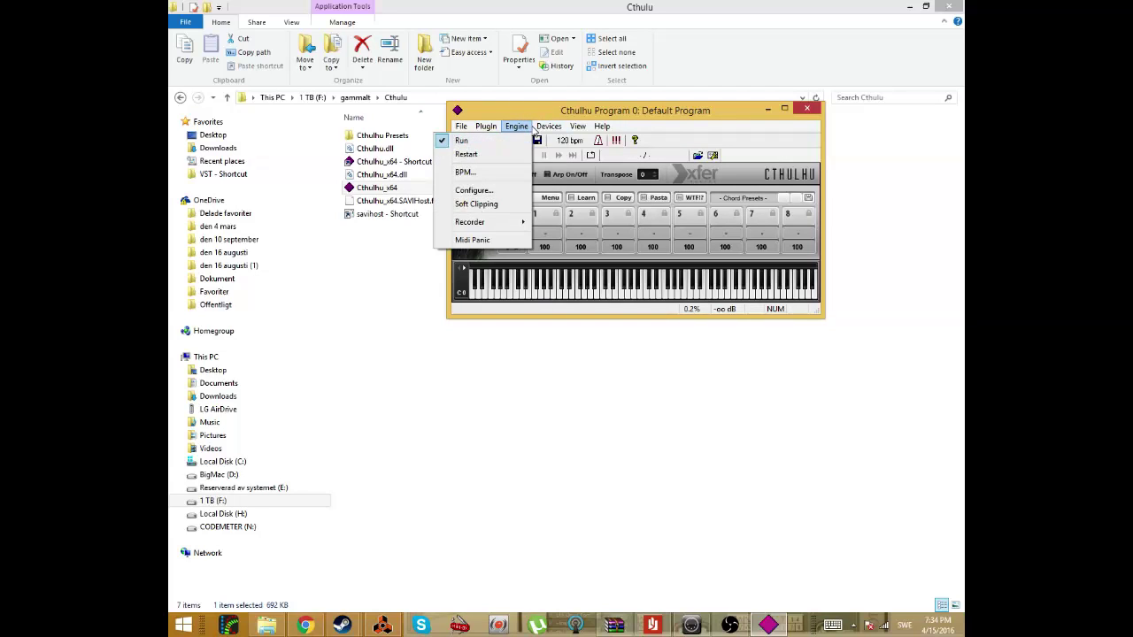
mouse_move(549, 126)
click(527, 141)
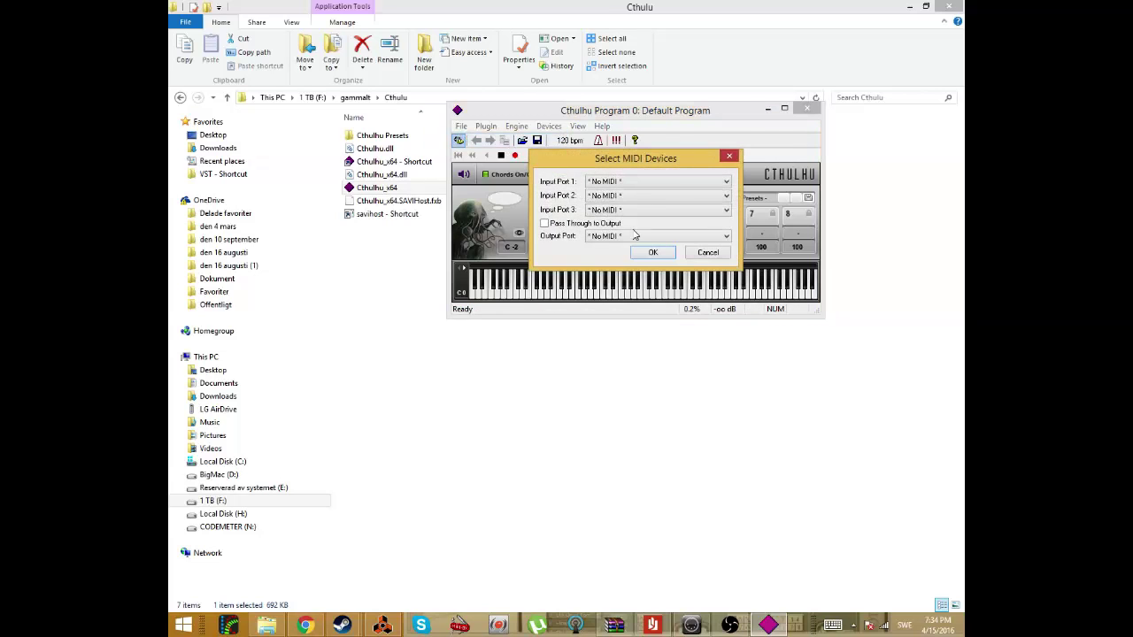
click(634, 182)
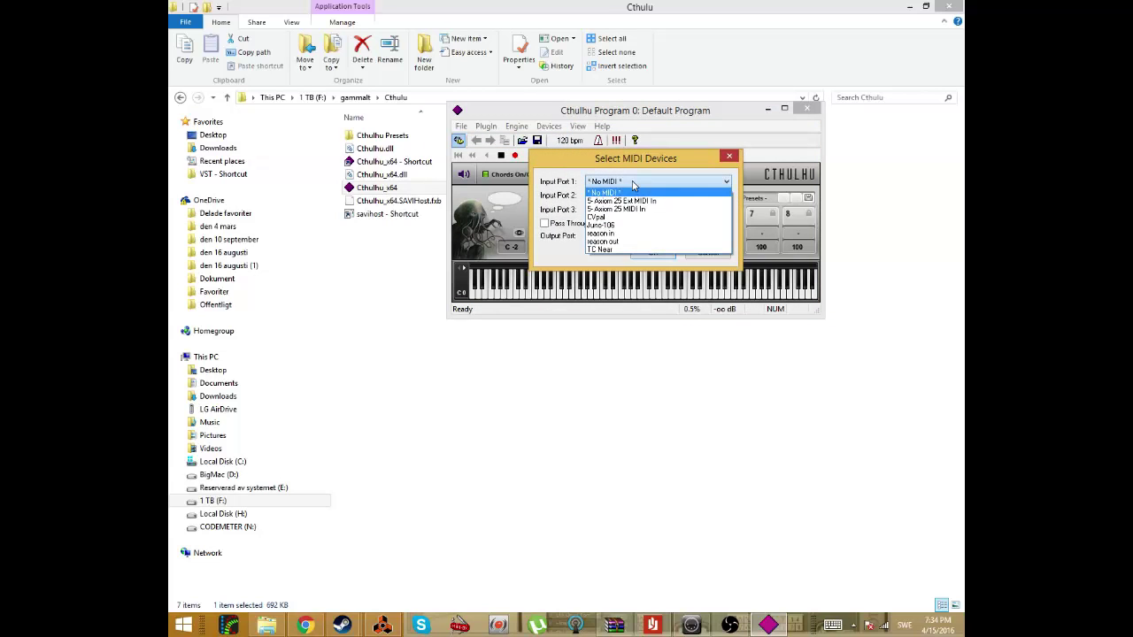
click(623, 242)
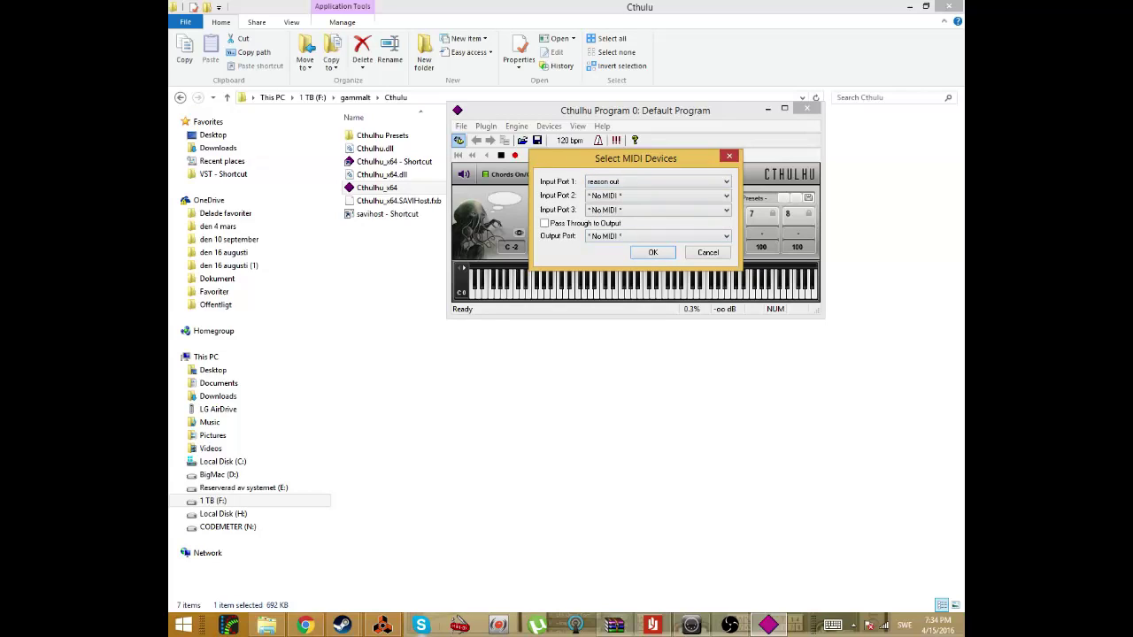
click(381, 626)
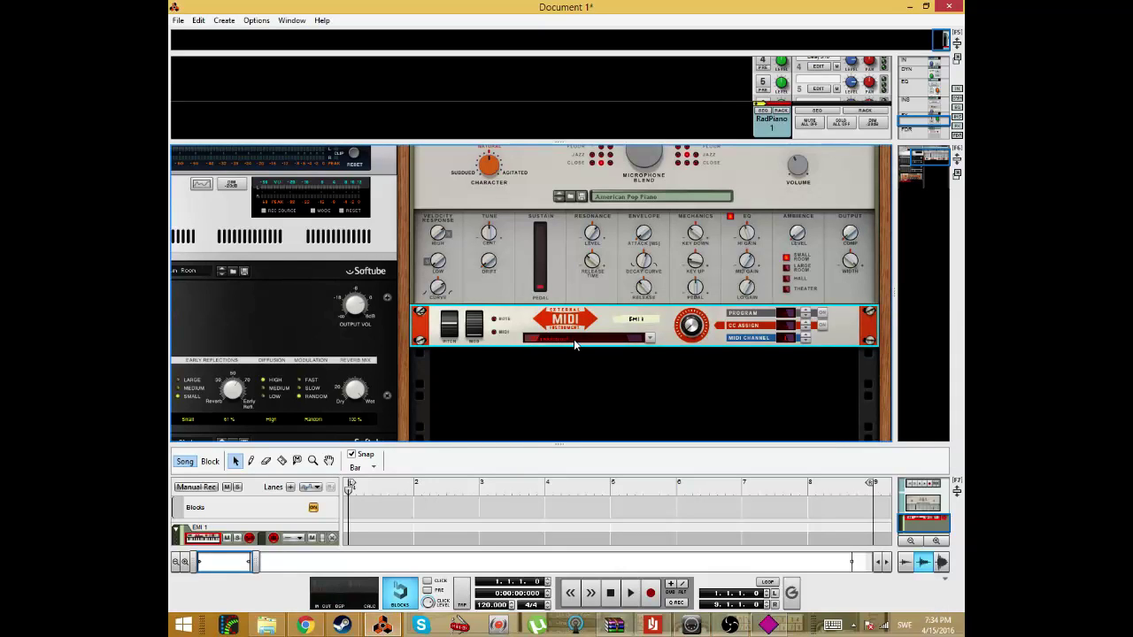
click(768, 625)
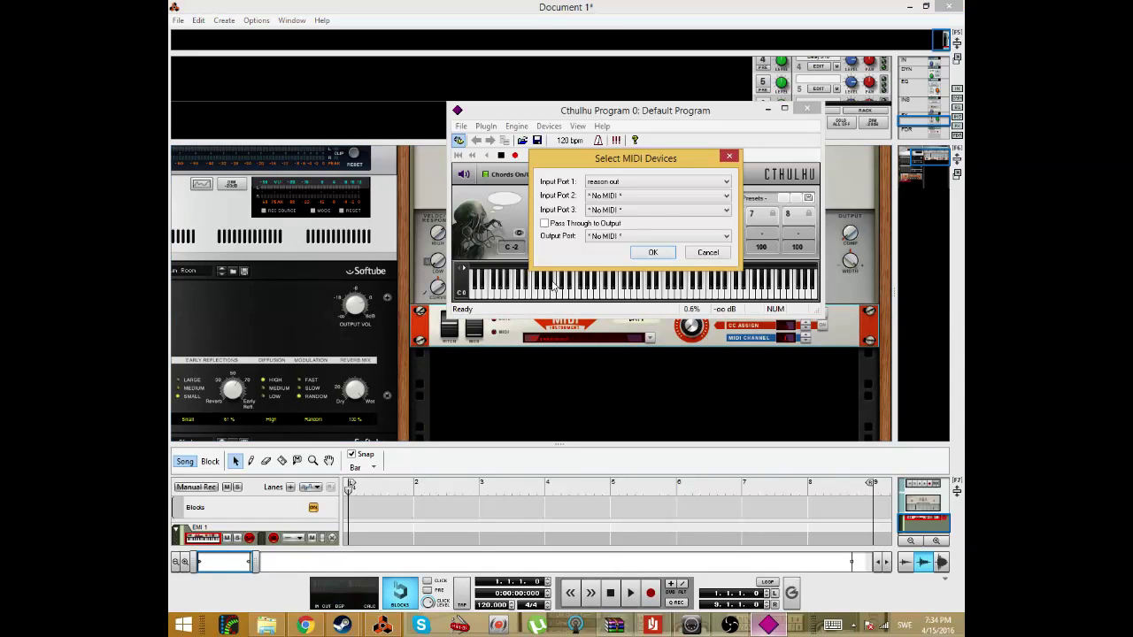
click(621, 237)
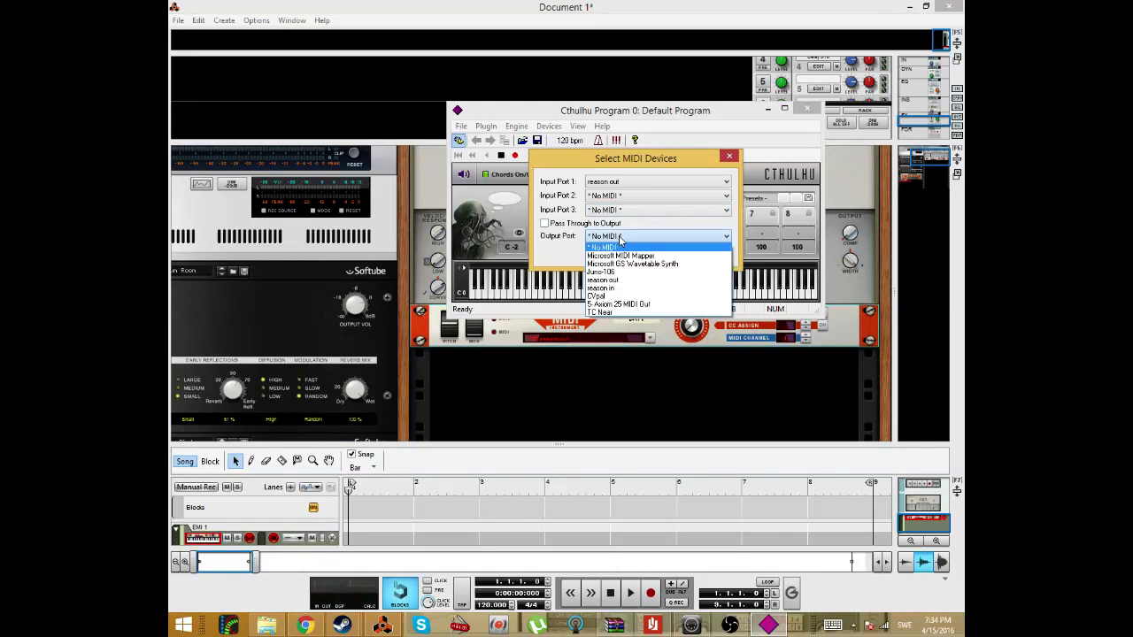
click(617, 289)
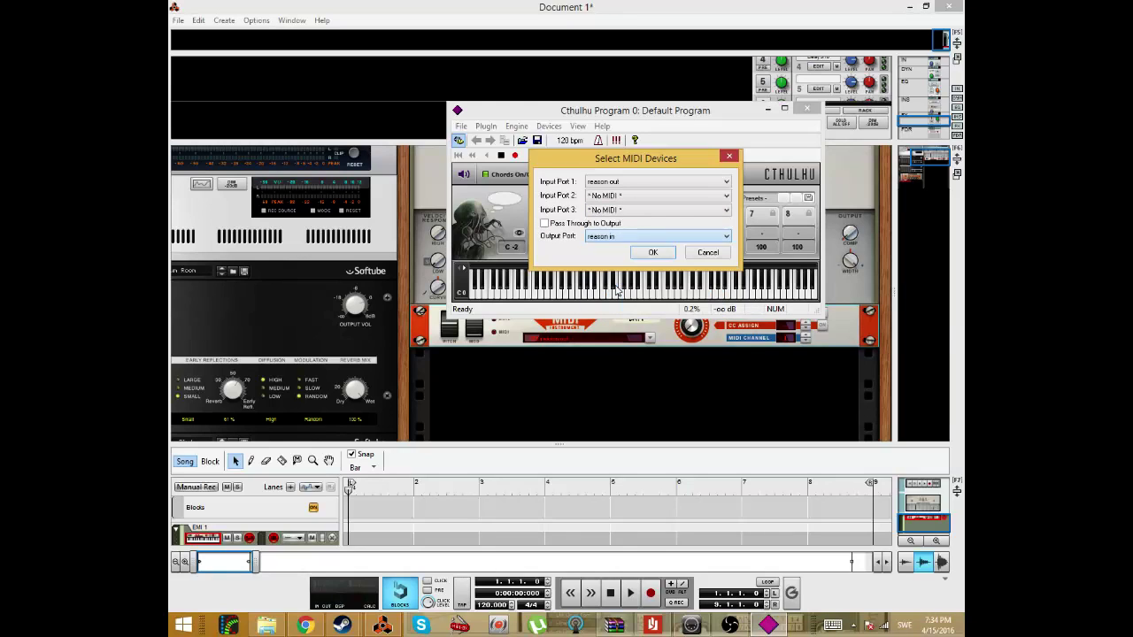
Confirm Cthulhu's MIDI settings and load a BachChorale chord preset.
click(653, 254)
click(766, 199)
mouse_move(781, 232)
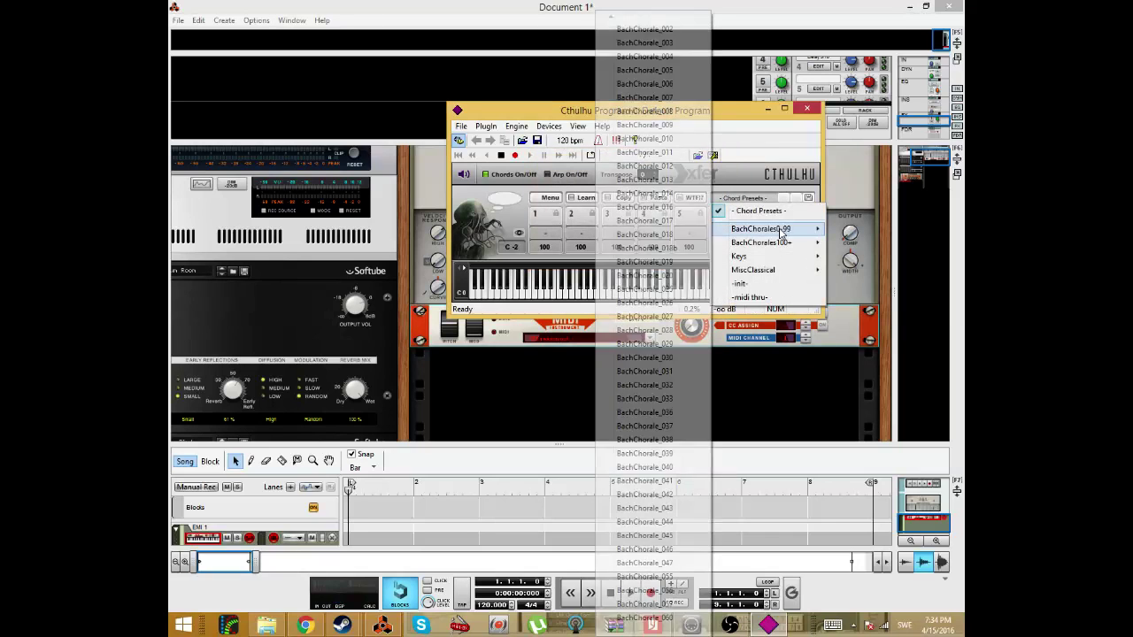
click(644, 290)
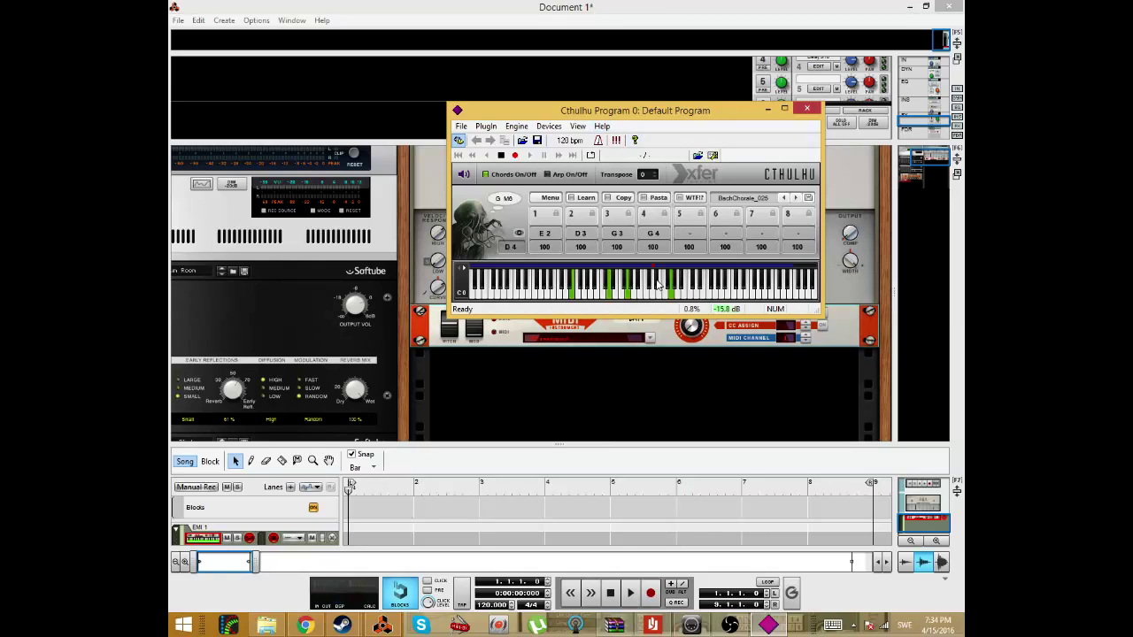
Reassign the External MIDI device's port and bring Reason back in front of Cthulhu.
click(606, 341)
click(643, 380)
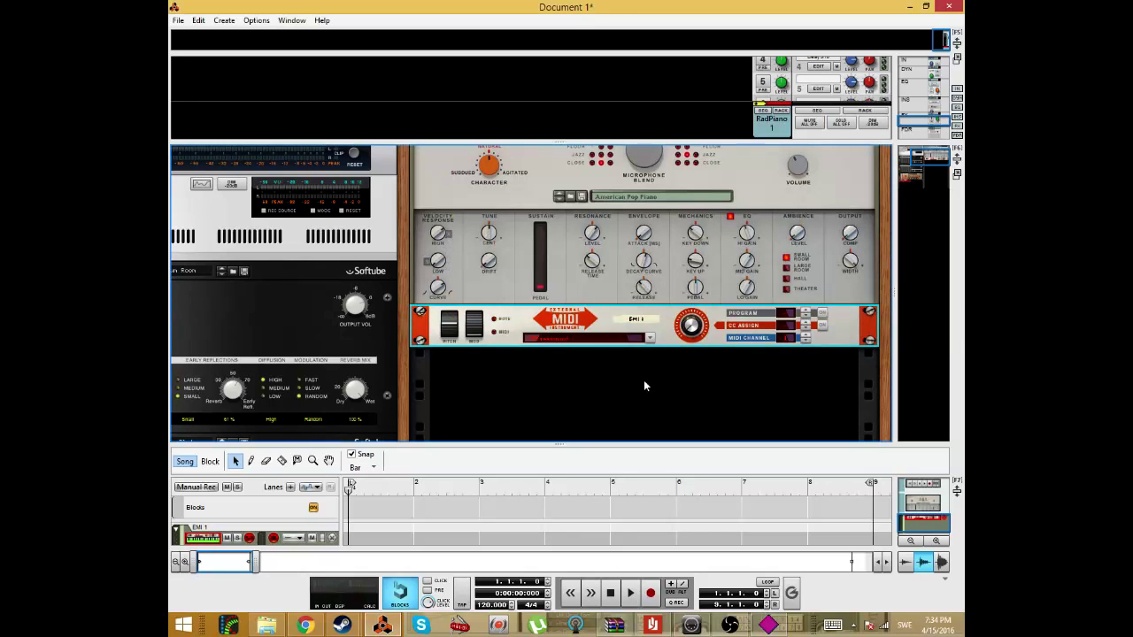
click(768, 626)
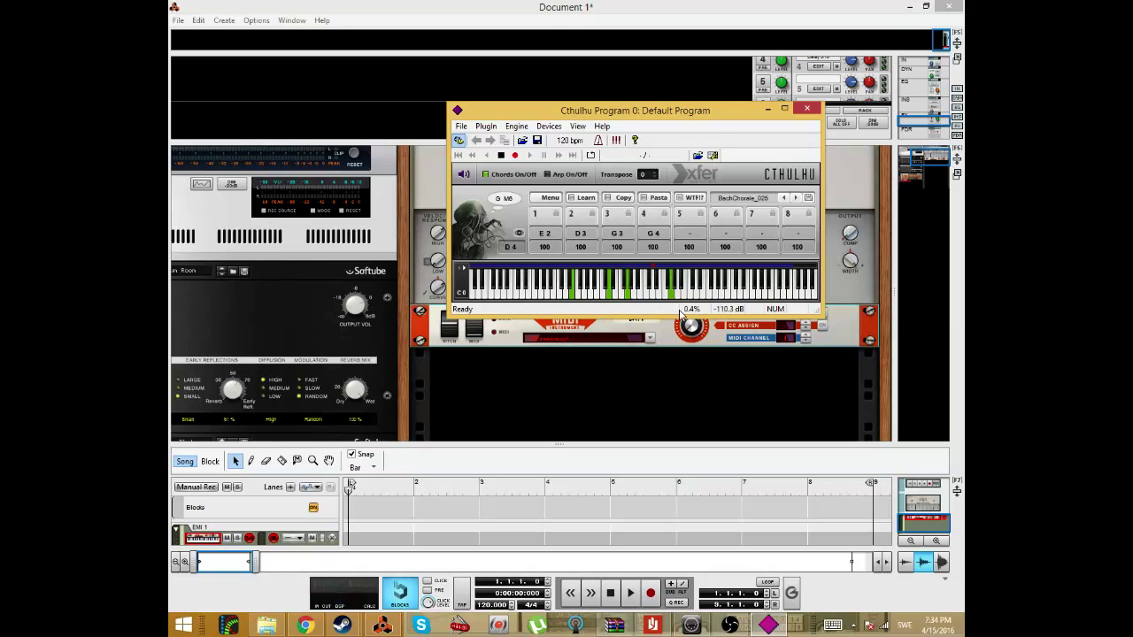
click(546, 336)
Open Preferences > Control Surfaces and start adding a new control surface.
click(224, 19)
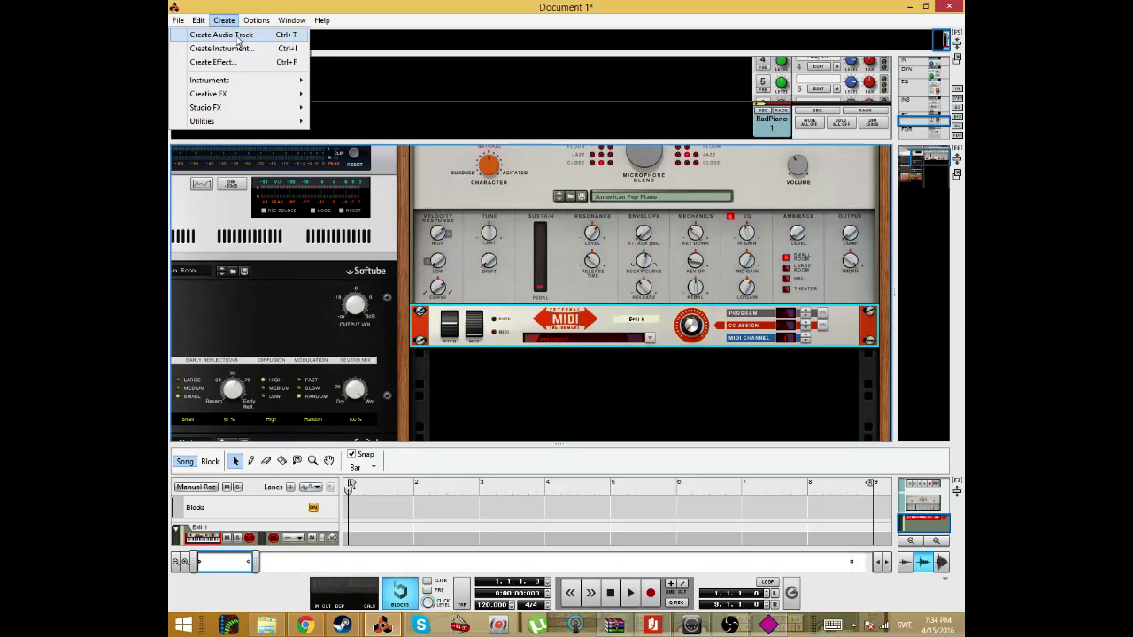
click(256, 20)
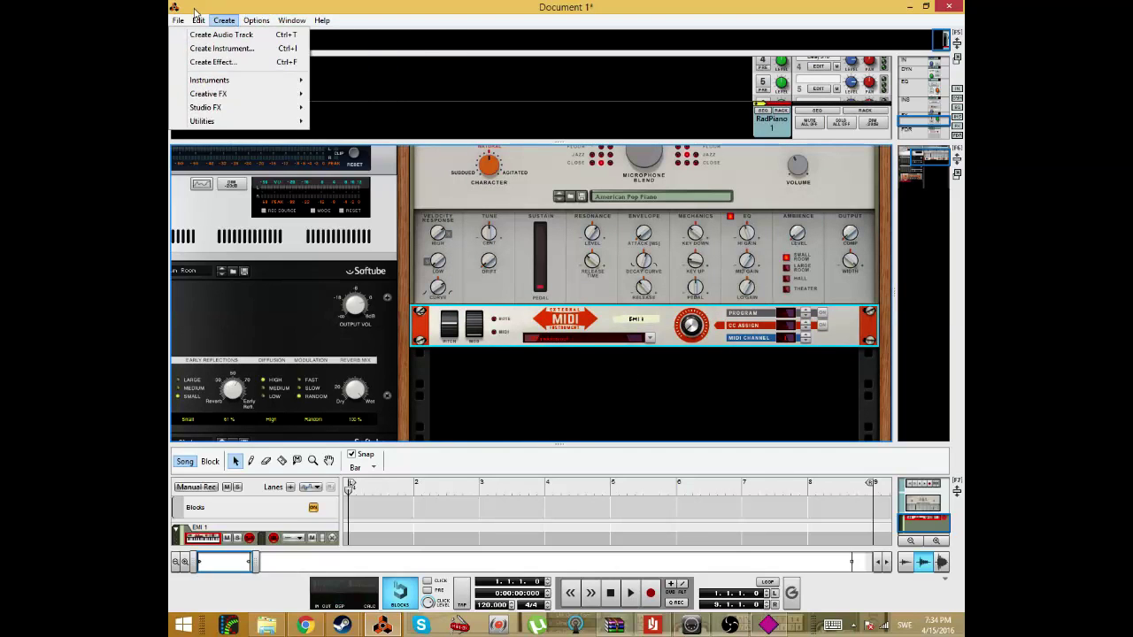
click(199, 20)
click(210, 302)
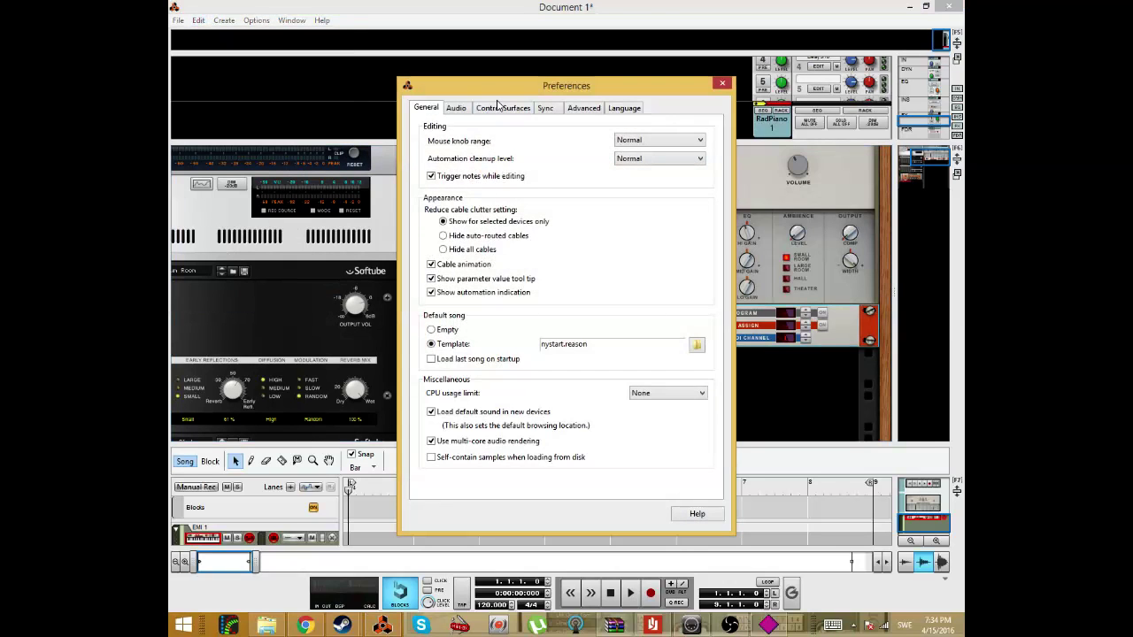
click(501, 107)
click(565, 201)
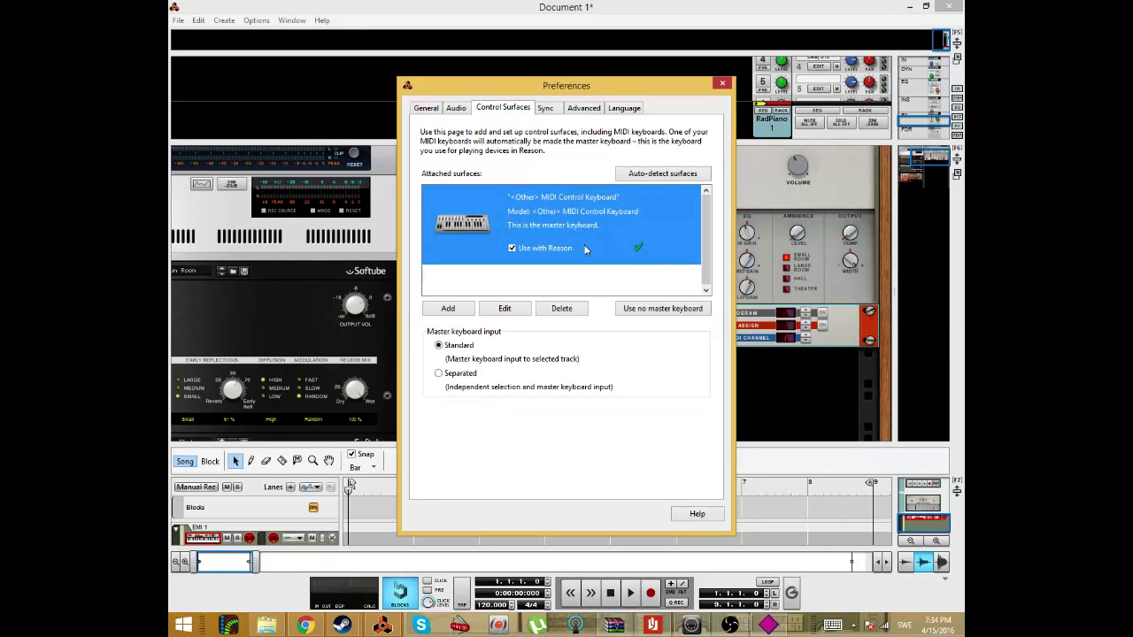
click(550, 270)
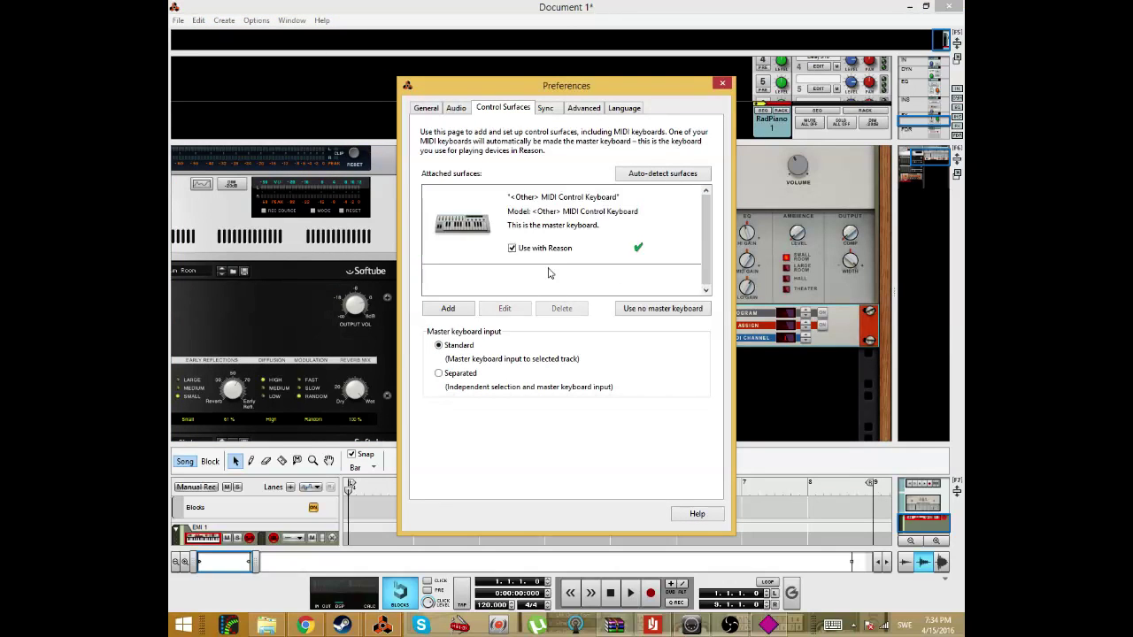
click(464, 314)
Set the new surface to manufacturer <Other>, name 'cthuthulu', MIDI input 'reason in'.
drag(579, 184, 635, 188)
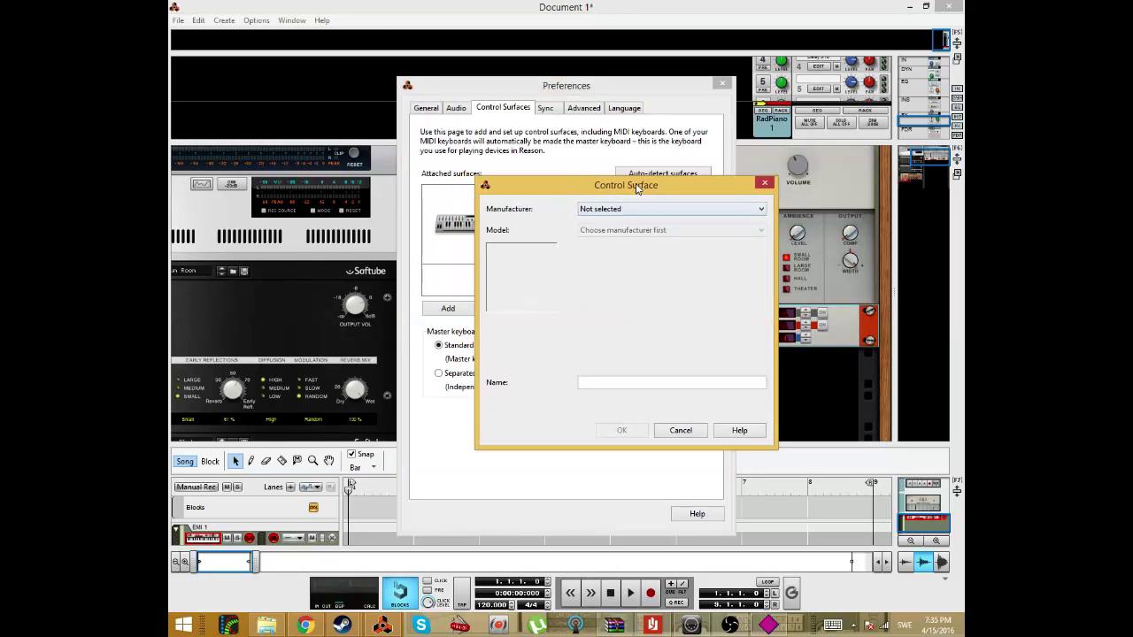
click(629, 209)
click(626, 224)
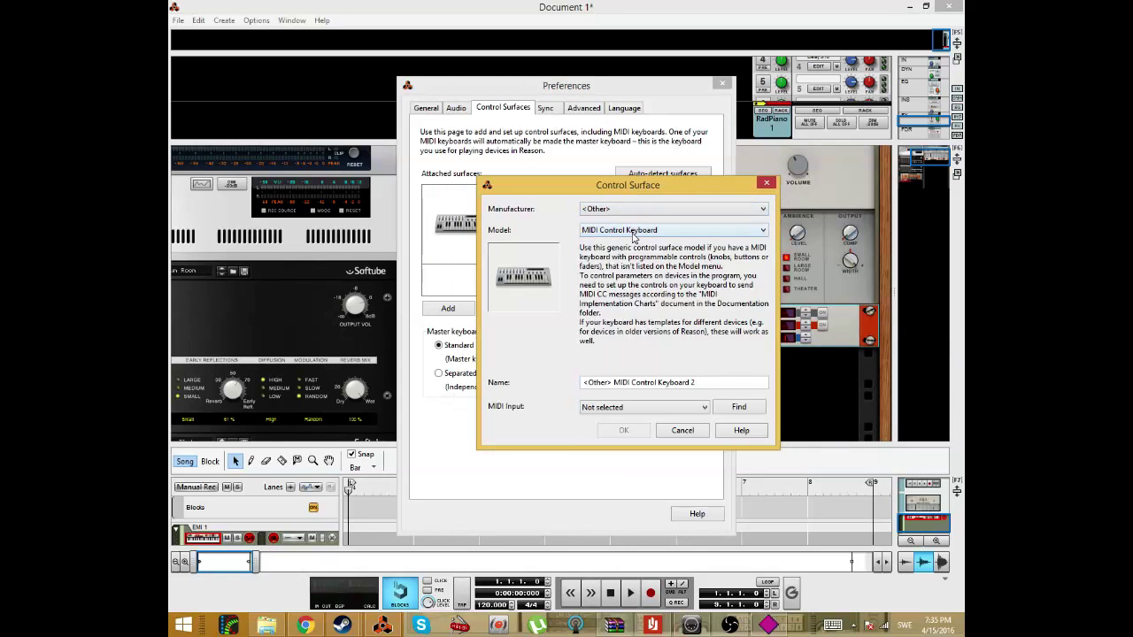
double_click(731, 384)
text(cthuthuluy)
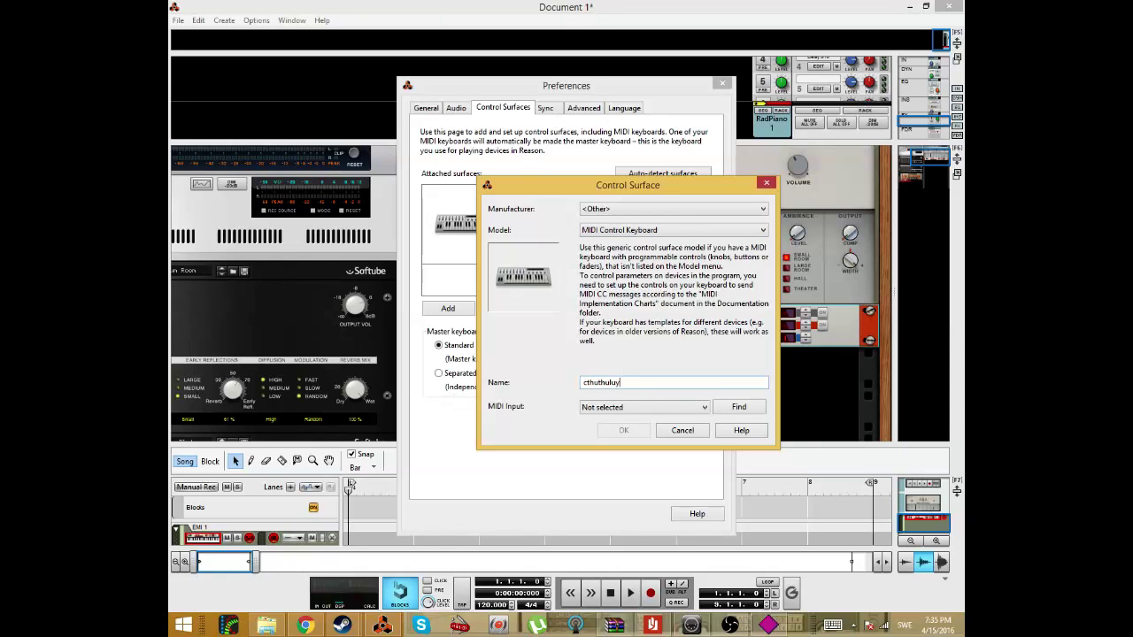
key(BackSpace)
click(679, 407)
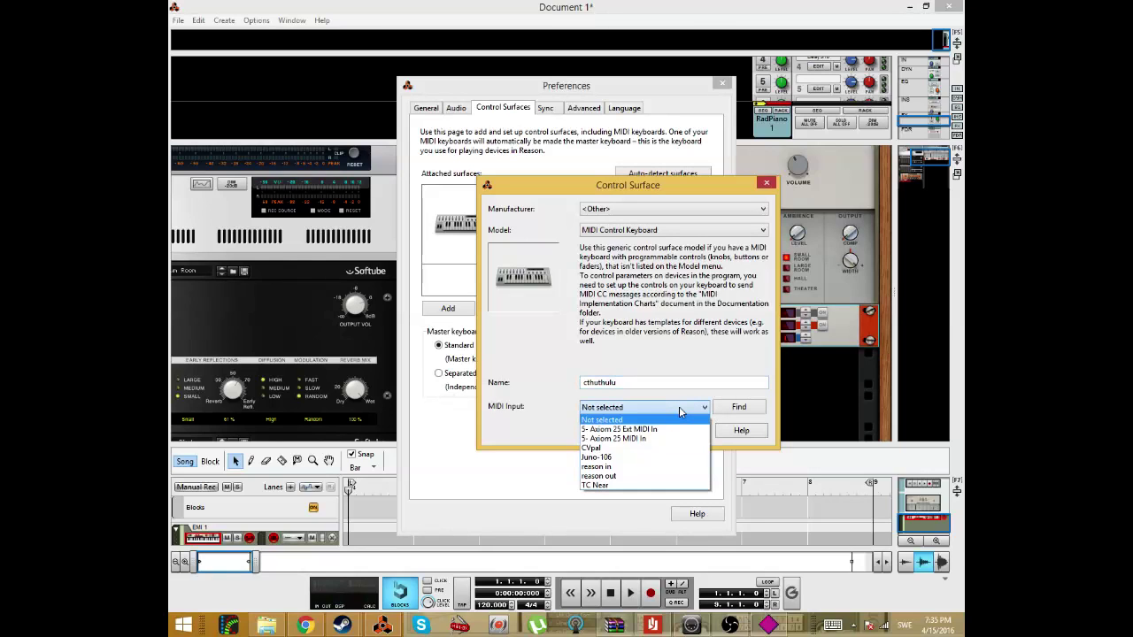
click(624, 469)
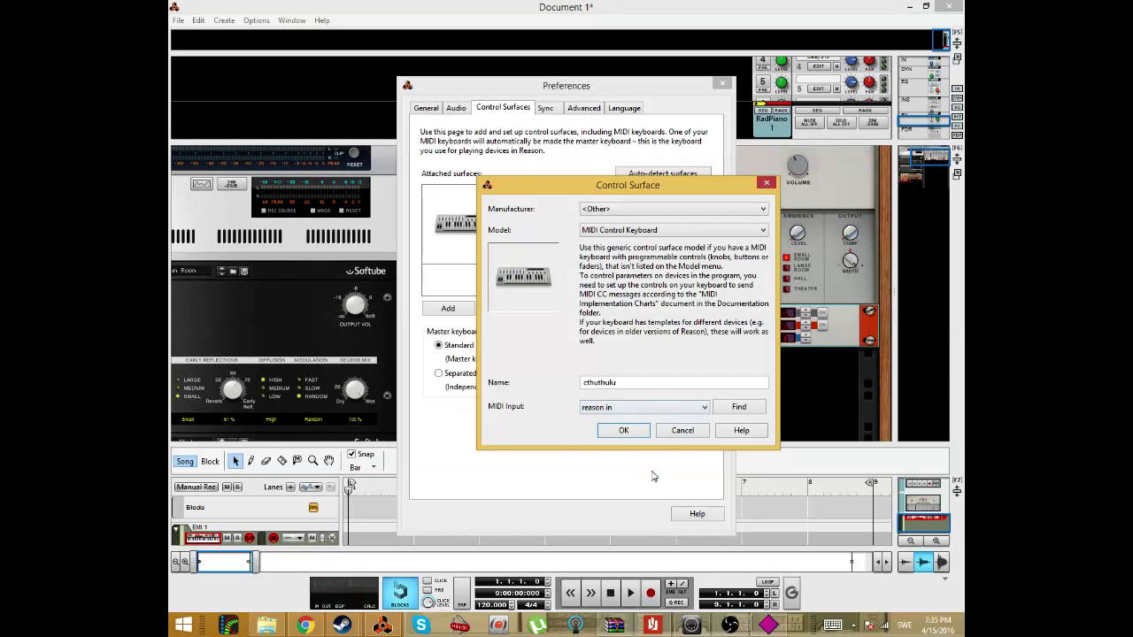
Verify Cthulhu's MIDI output port is 'reason in' and accept its device settings.
click(768, 625)
click(549, 126)
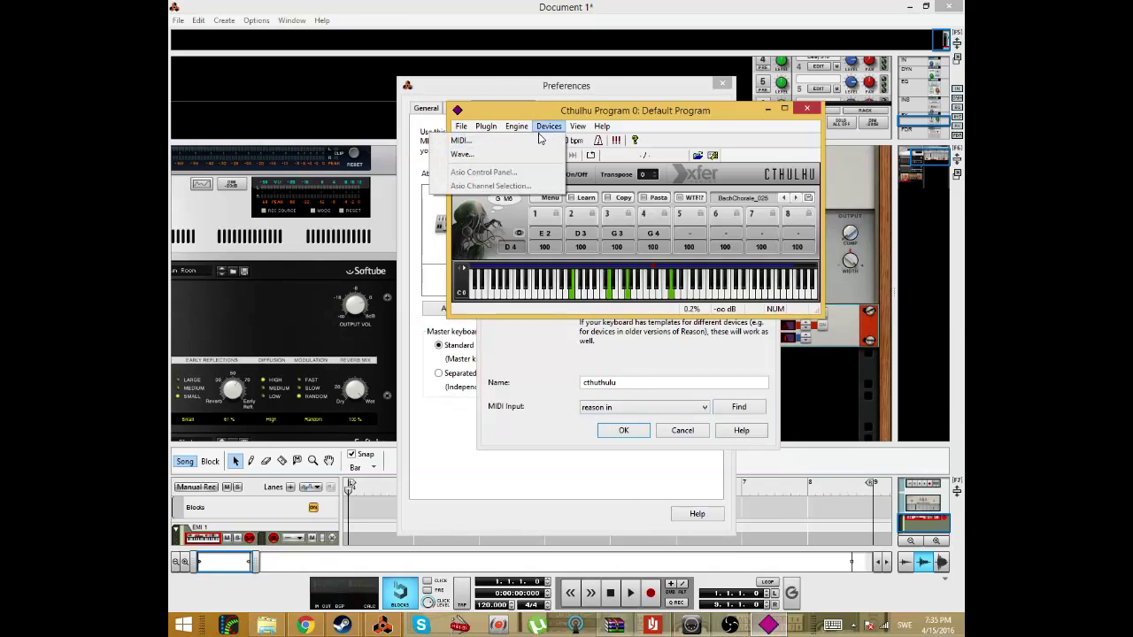
click(478, 139)
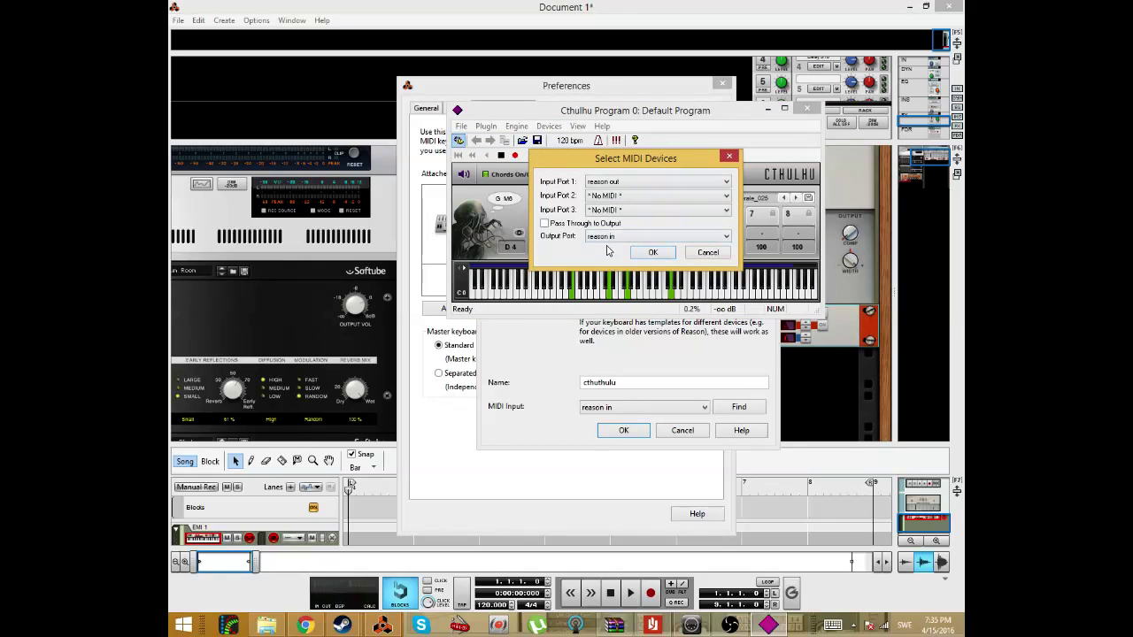
click(613, 244)
click(651, 253)
Confirm the cthuthulu control surface and close Reason's Preferences.
click(627, 371)
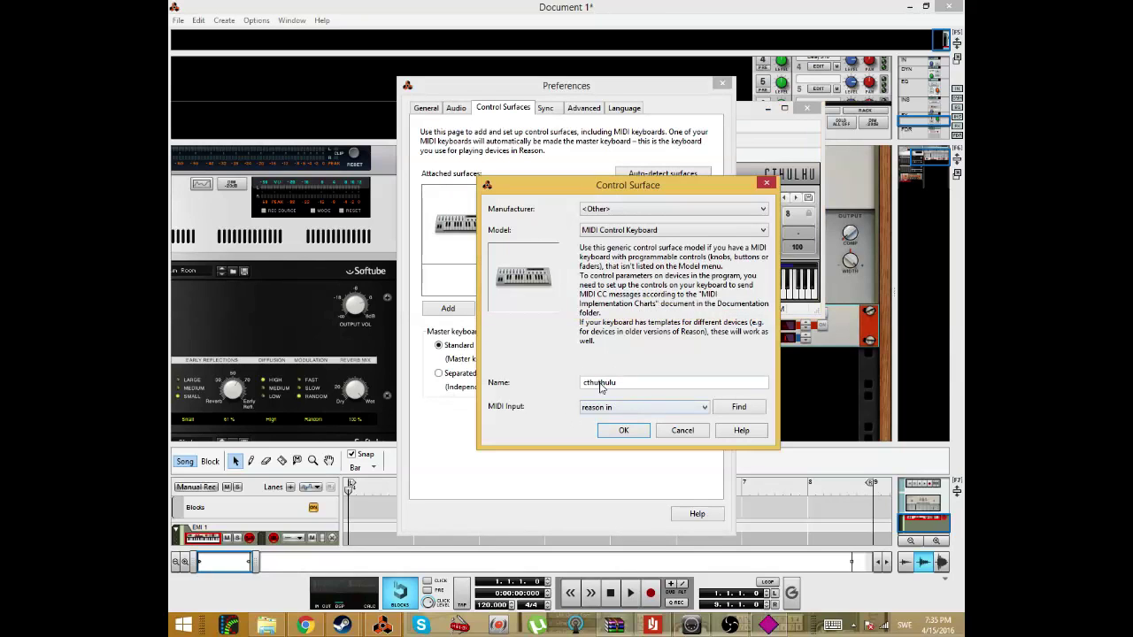
click(624, 431)
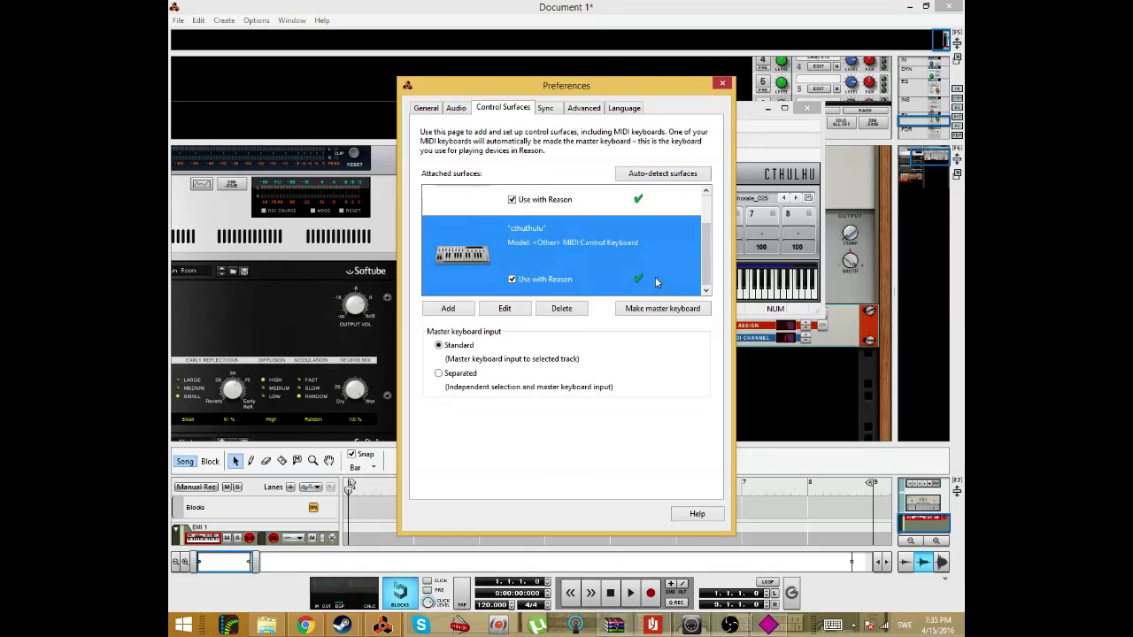
click(722, 84)
Lock the cthuthulu surface to the RadPiano 1 Radical Piano device via its context menu.
scroll(655, 356, up, 2)
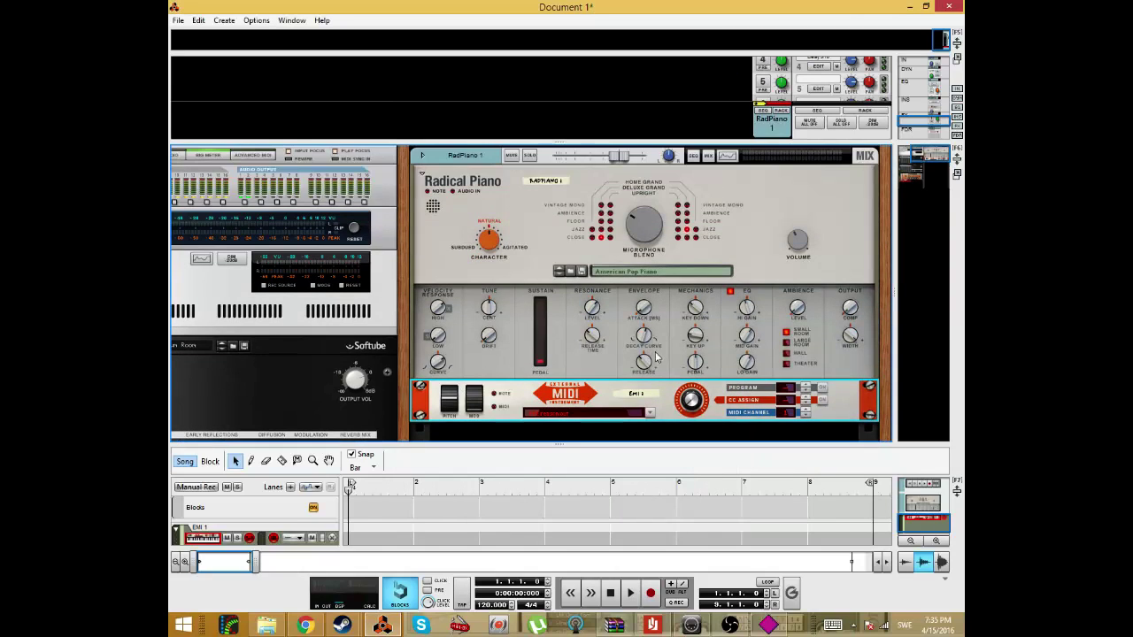
click(583, 228)
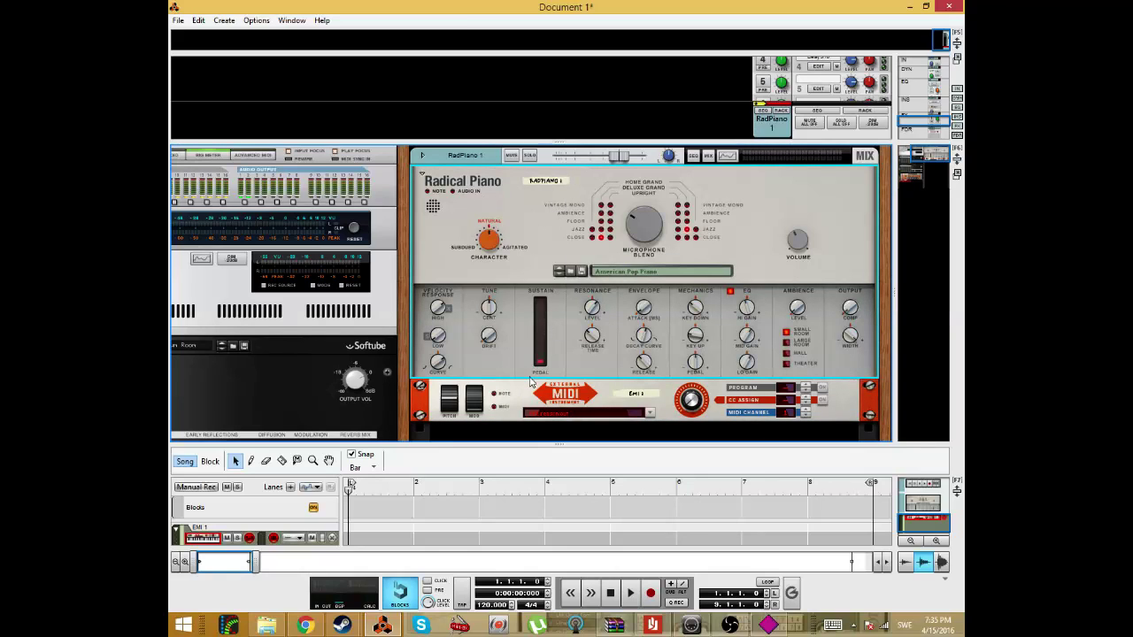
right_click(525, 208)
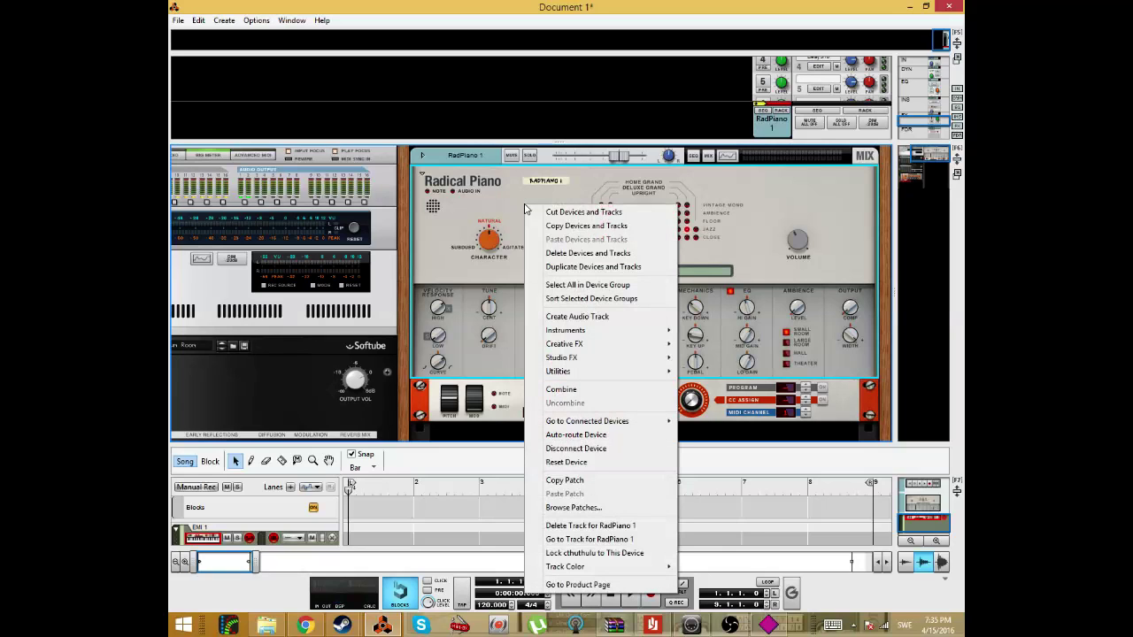
click(623, 553)
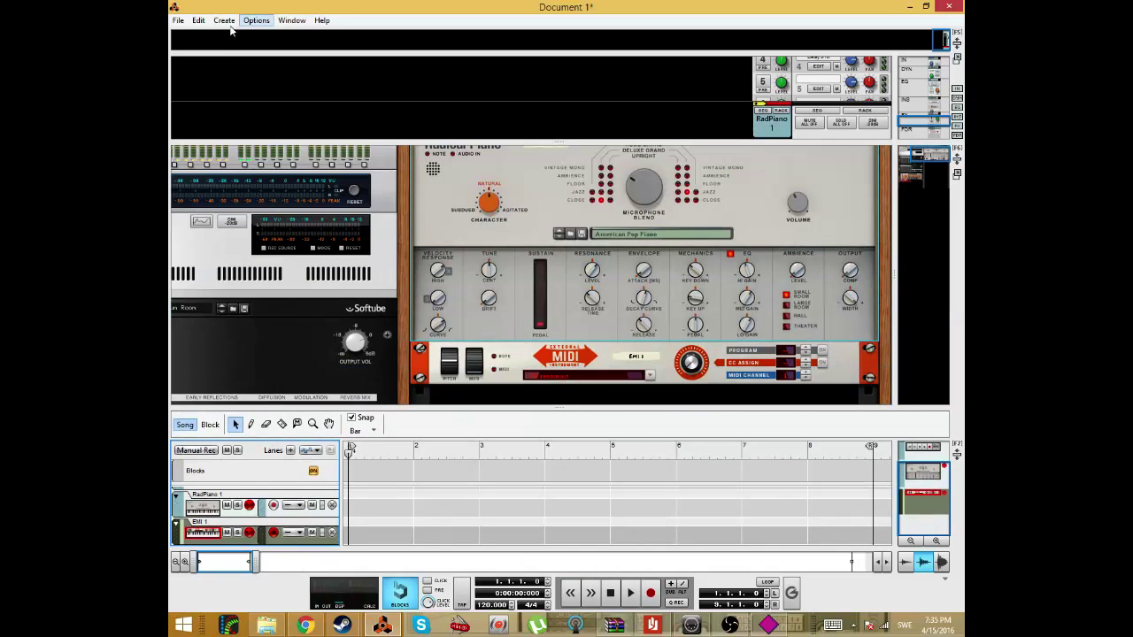
Set Reason's audio card driver to DX Primary Sound Driver in Preferences.
click(199, 19)
click(210, 403)
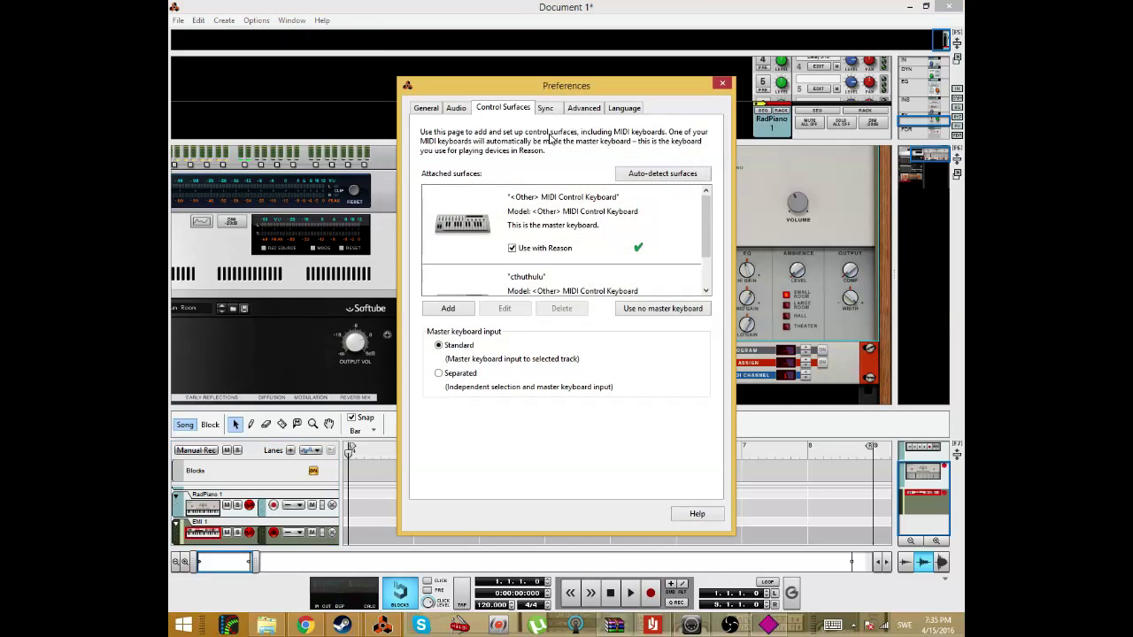
click(456, 113)
click(522, 171)
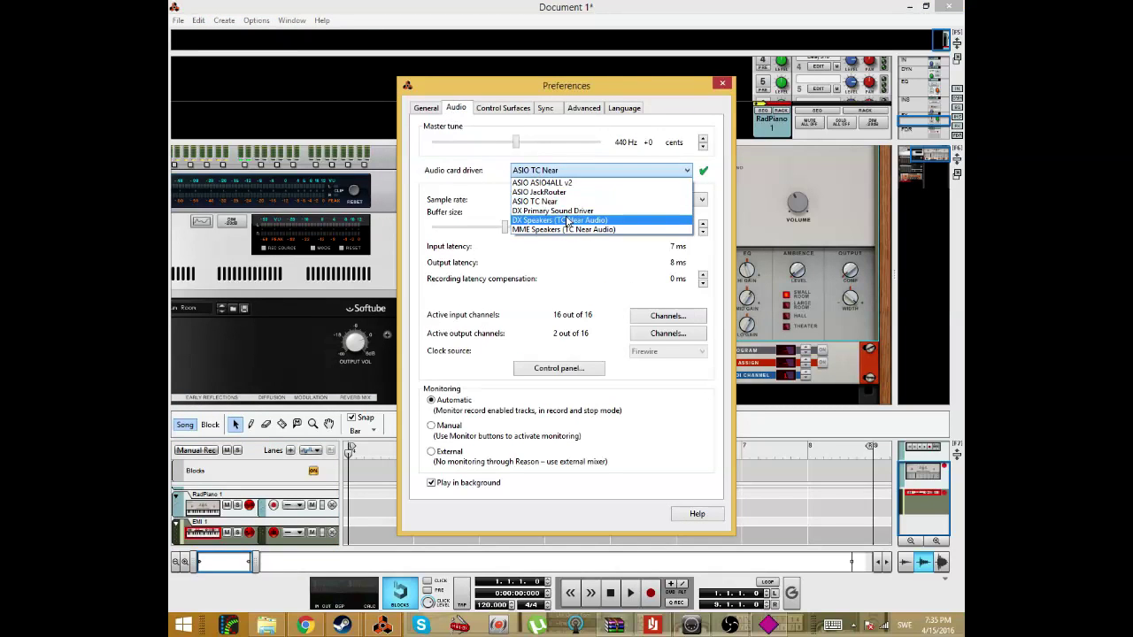
click(573, 212)
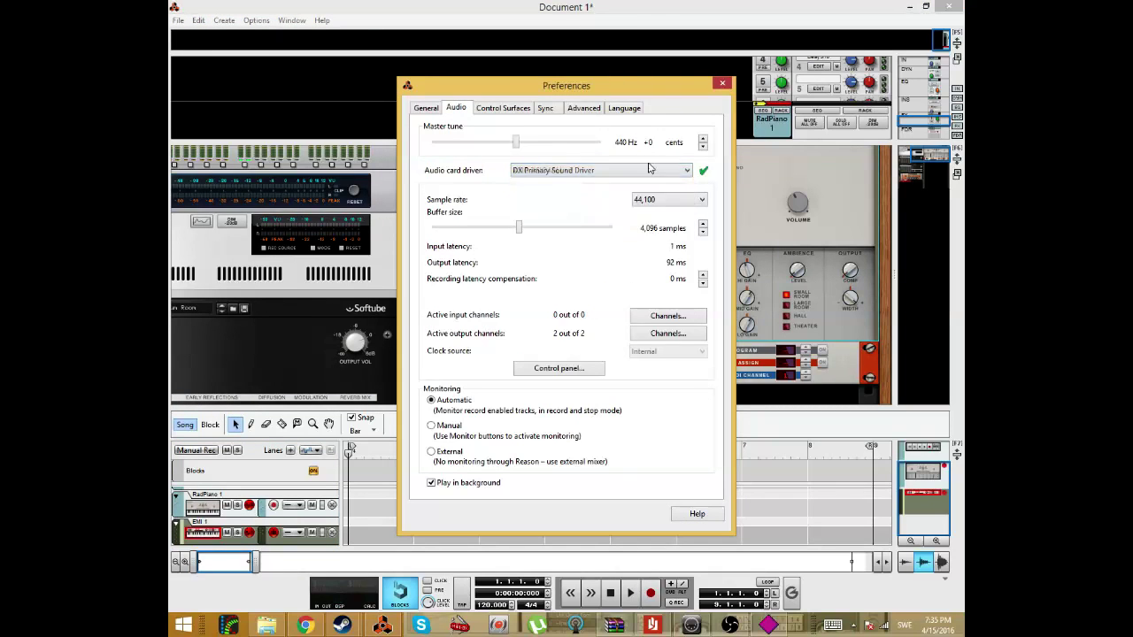
click(722, 84)
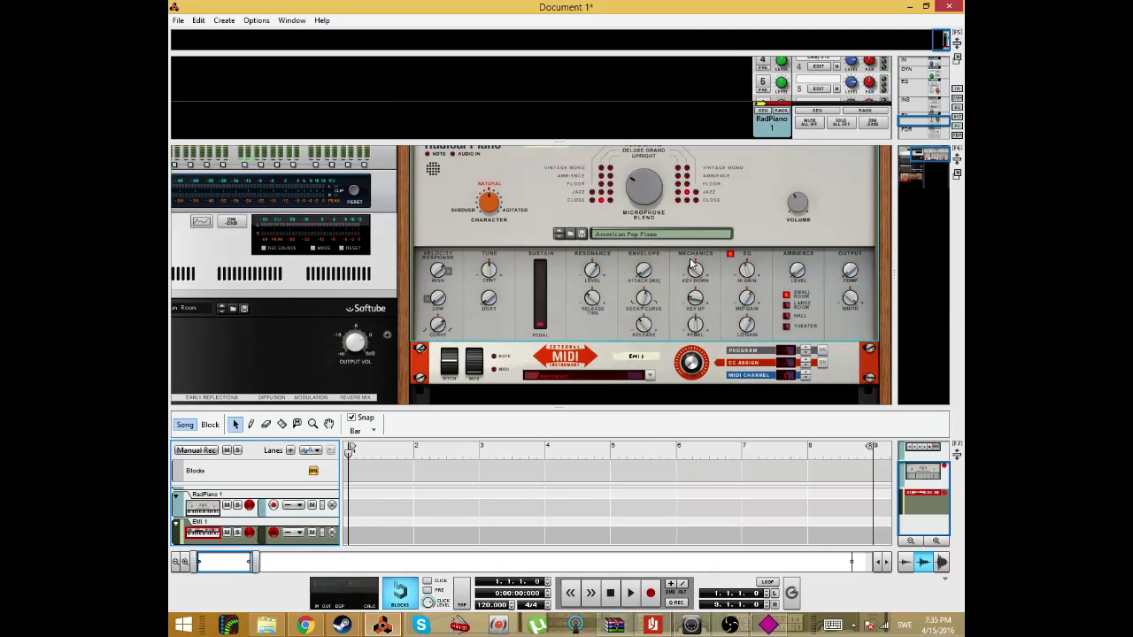
Bring the Cthulhu plugin window back in front of Reason.
scroll(694, 268, down, 1)
scroll(496, 356, up, 1)
scroll(636, 382, down, 1)
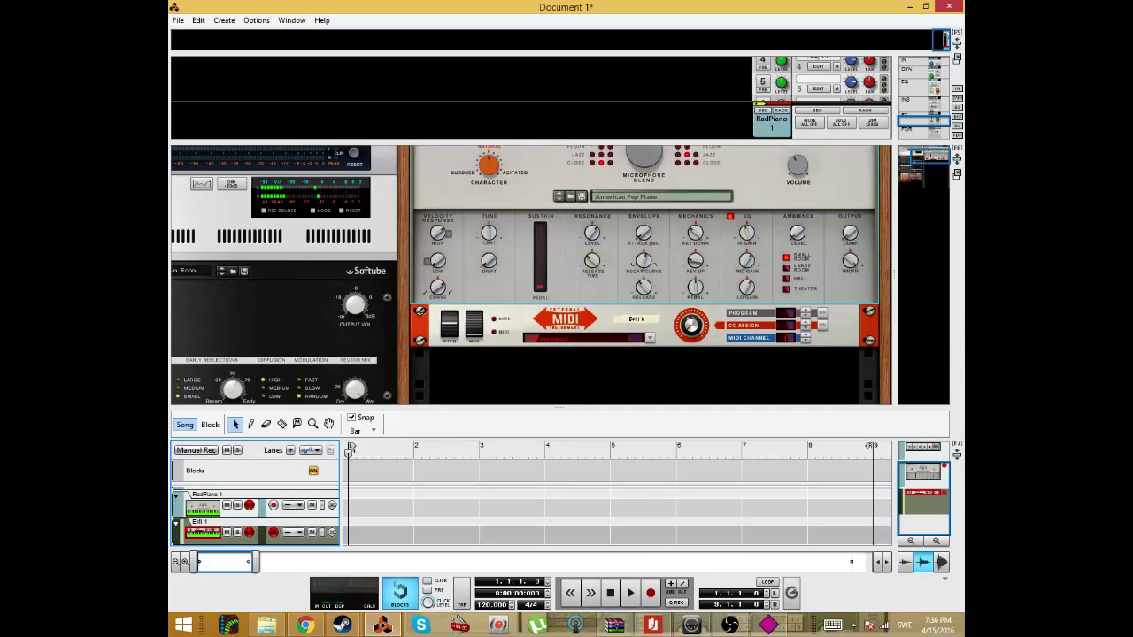
mouse_move(768, 625)
click(782, 573)
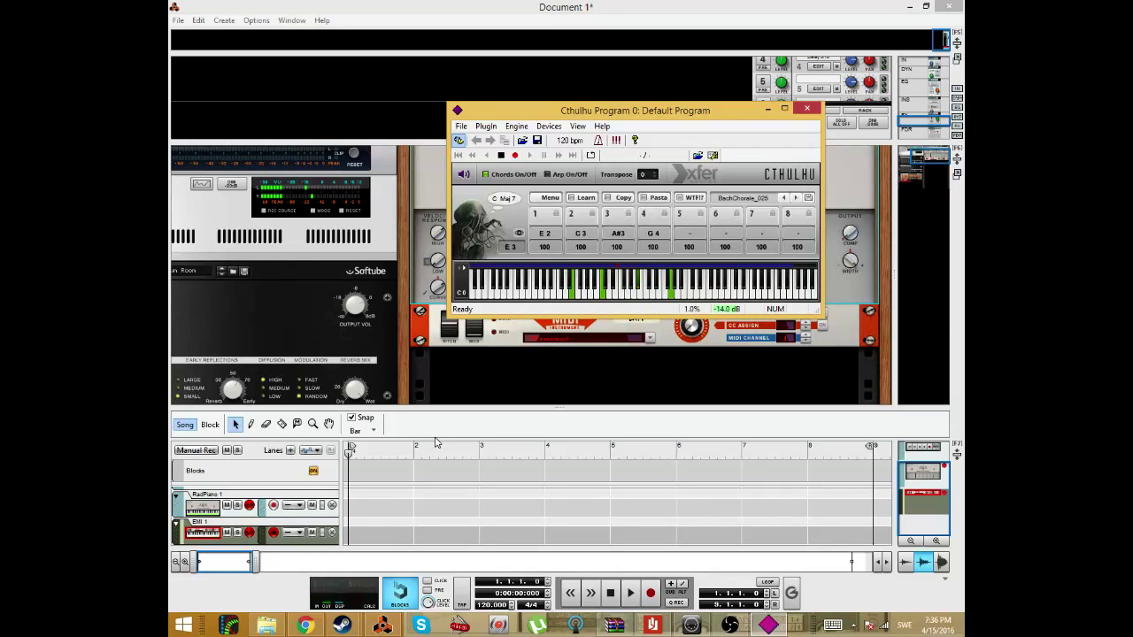
Create a one-bar clip in the EMI 1 lane and open it for note editing.
click(478, 447)
alt+click(380, 536)
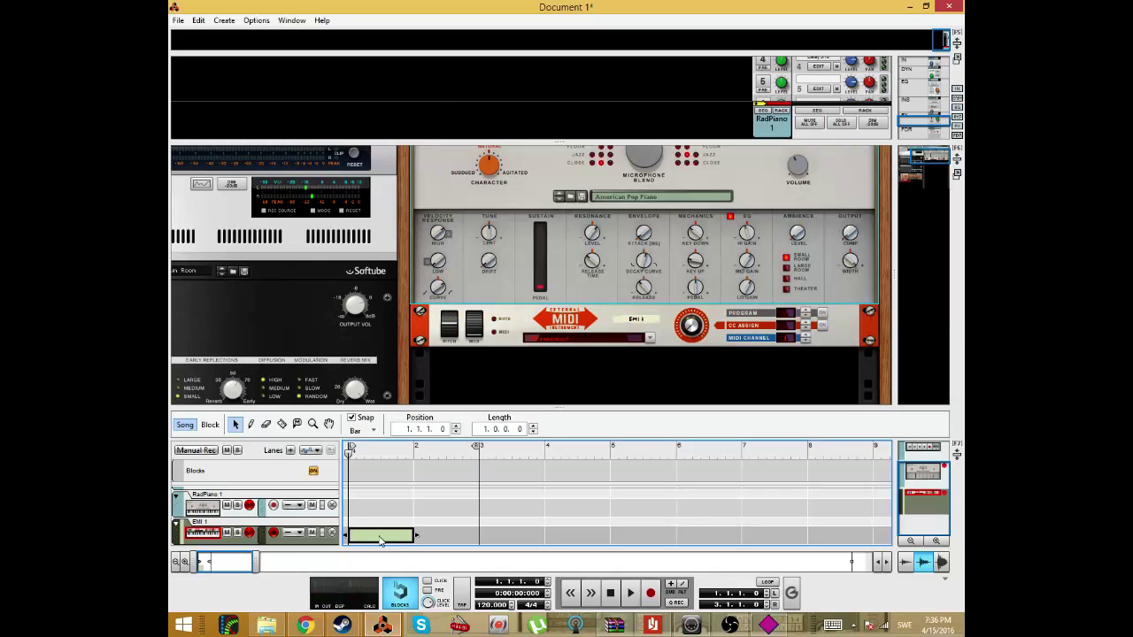
double_click(380, 536)
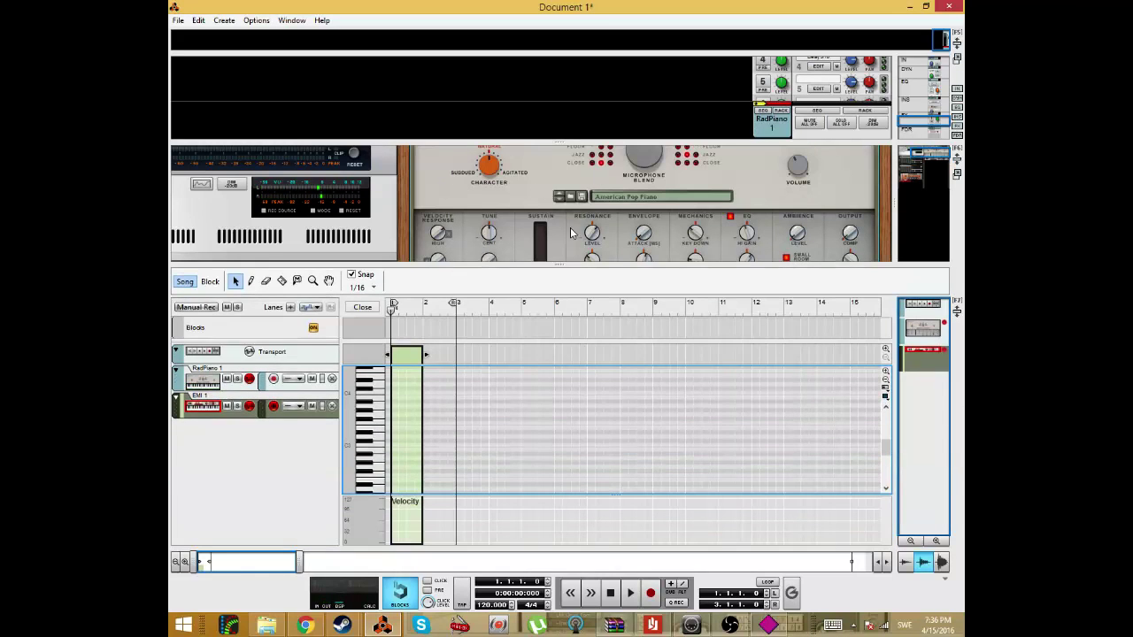
scroll(571, 233, up, 2)
scroll(587, 240, down, 1)
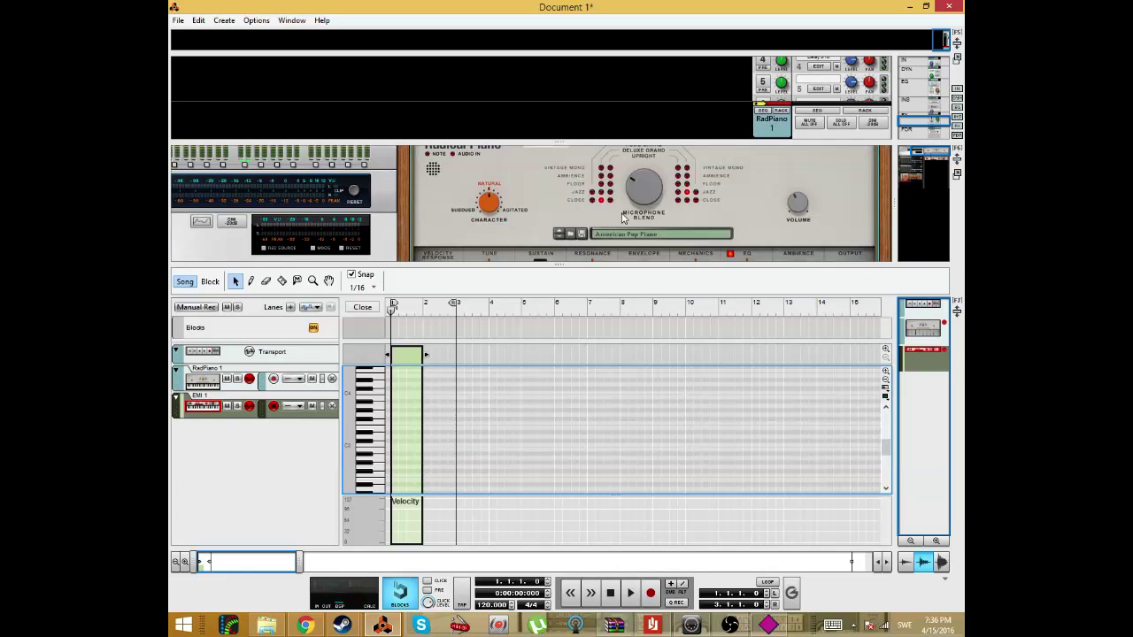
Step the Radical Piano to the Bill Withers Gospel patch.
click(558, 234)
click(558, 234)
click(558, 234)
Draw three C3 notes on beats 1, 2 and 3, lengthening the first.
click(372, 458)
click(378, 437)
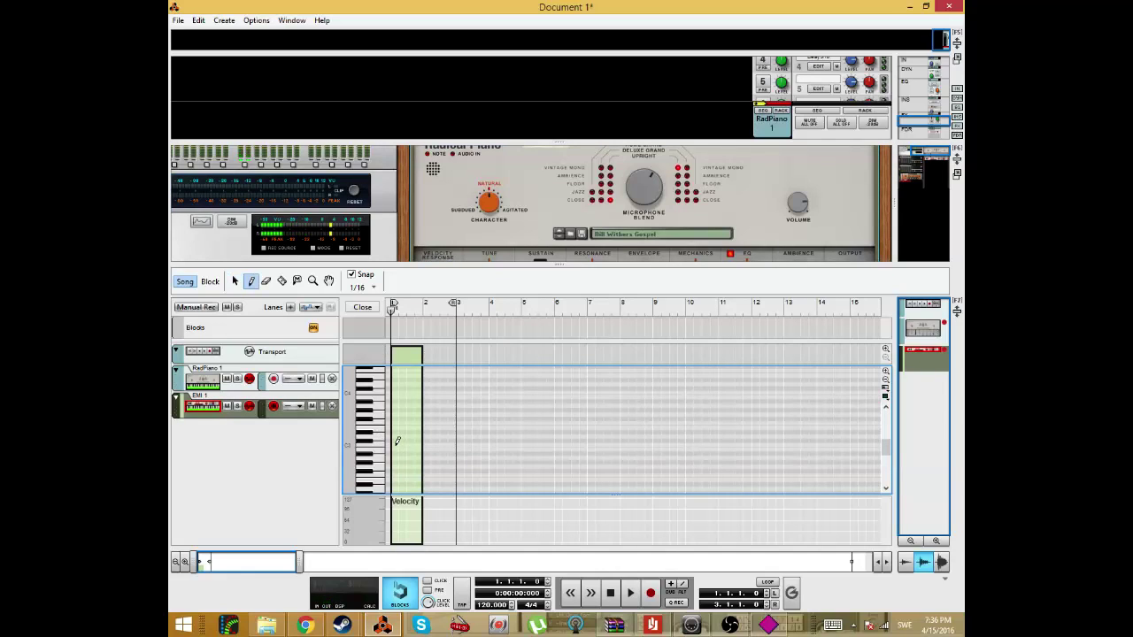
click(394, 443)
drag(395, 445, 409, 446)
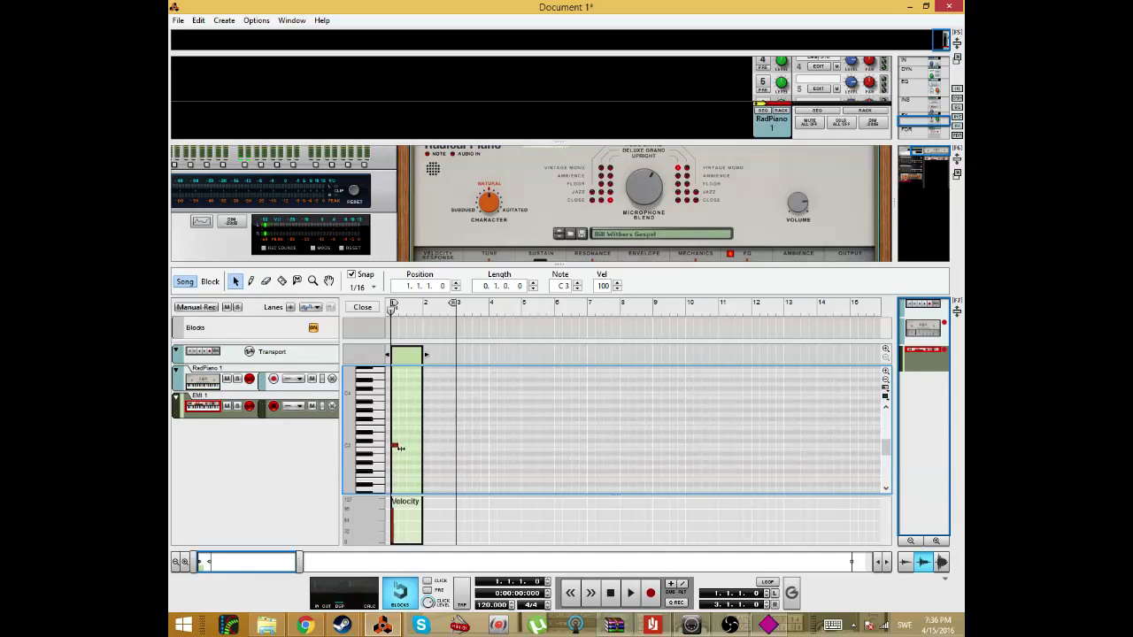
scroll(399, 449, up, 3)
click(413, 445)
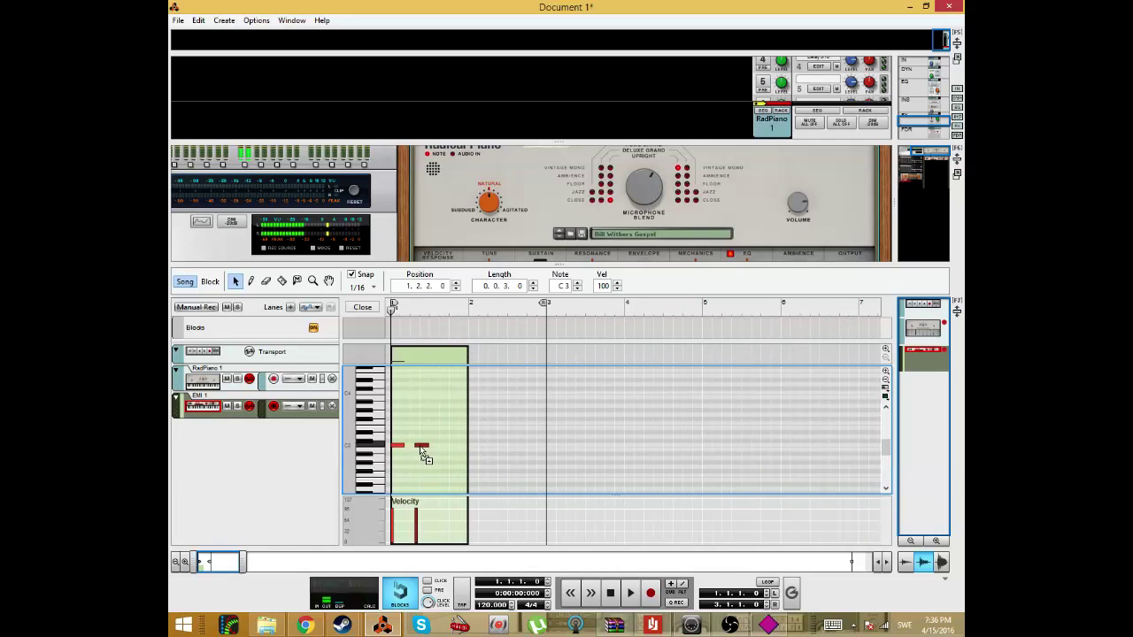
click(431, 446)
Copy the three notes higher and later to extend the pattern, then play it back.
key(ctrl+a)
drag(404, 445, 462, 427)
drag(524, 409, 524, 451)
key(space)
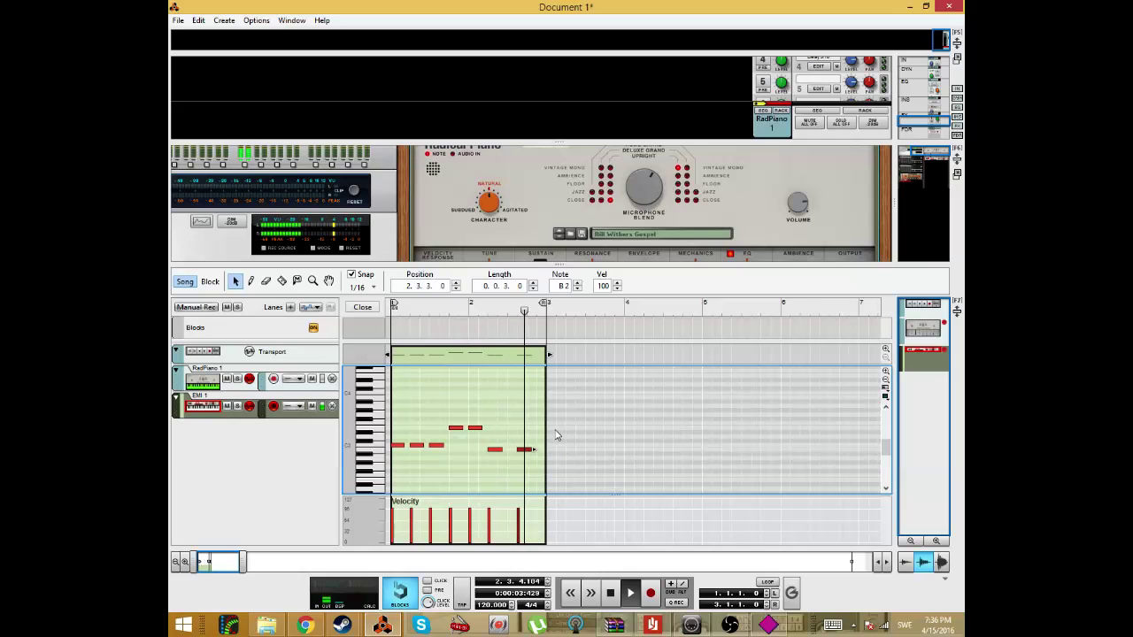
key(space)
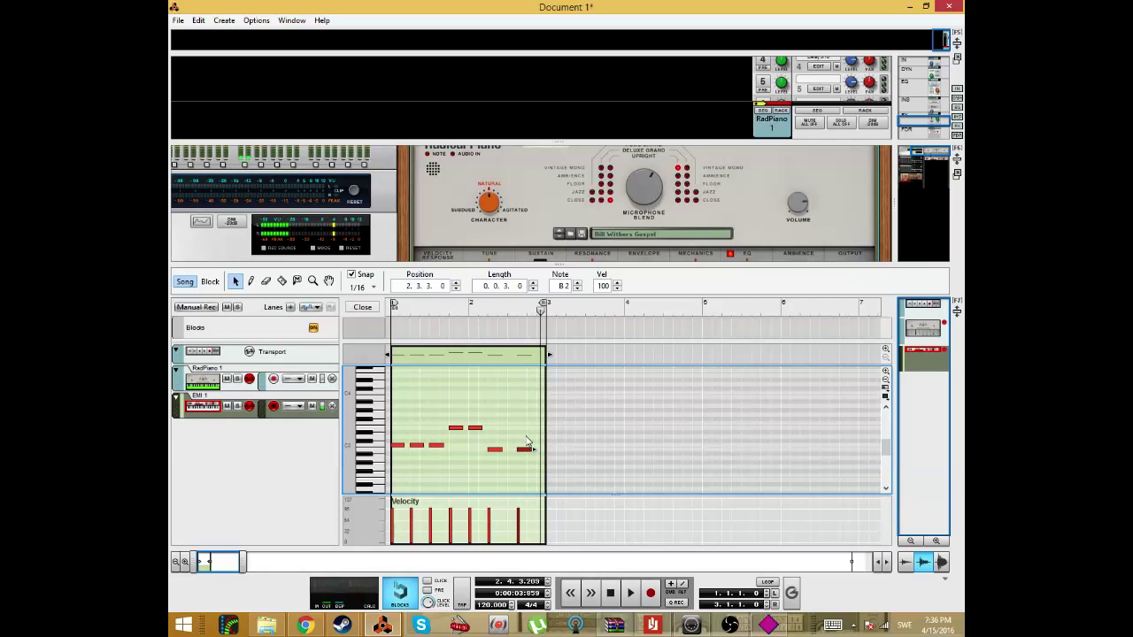
Move selected notes onto new pitch rows, leaving four repeated E3 notes.
click(418, 445)
drag(443, 450, 406, 445)
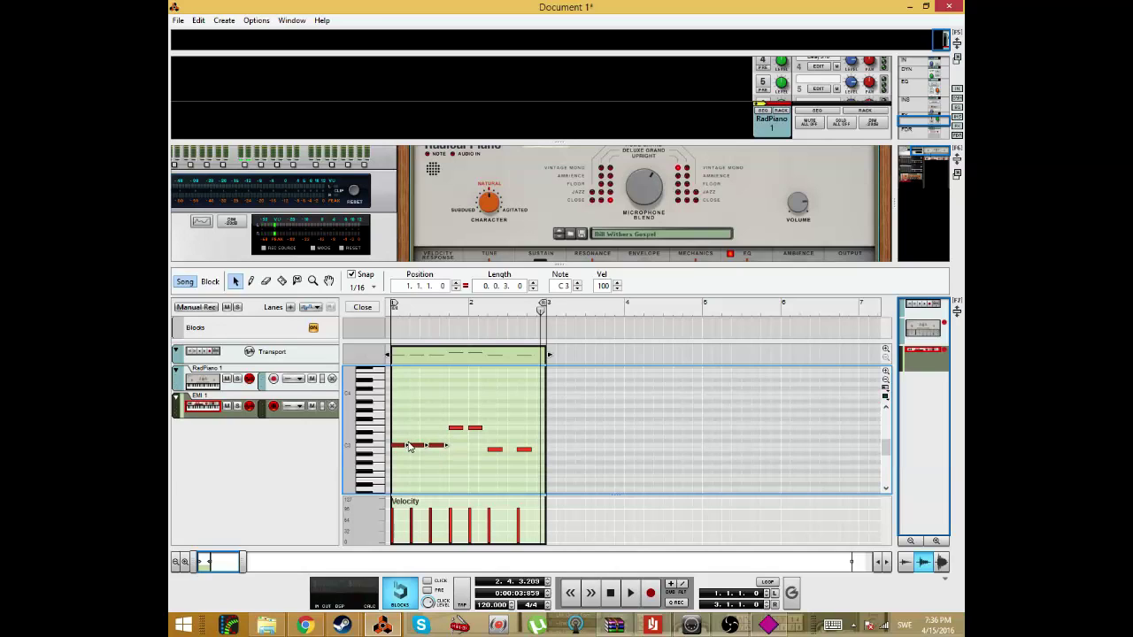
click(467, 461)
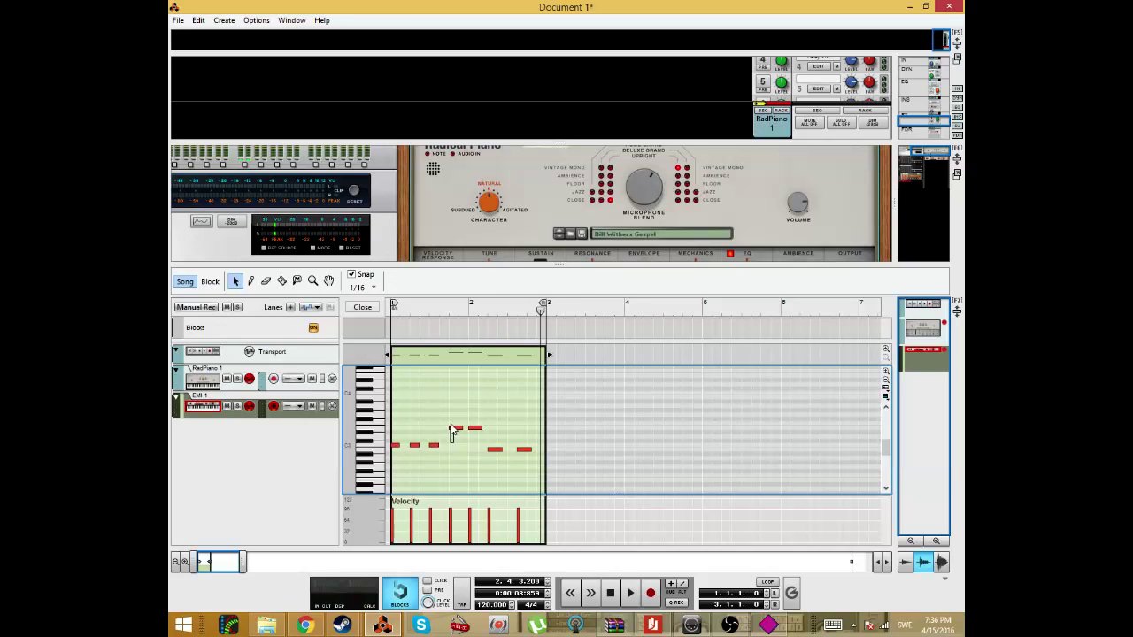
drag(451, 429, 495, 431)
click(477, 469)
click(430, 439)
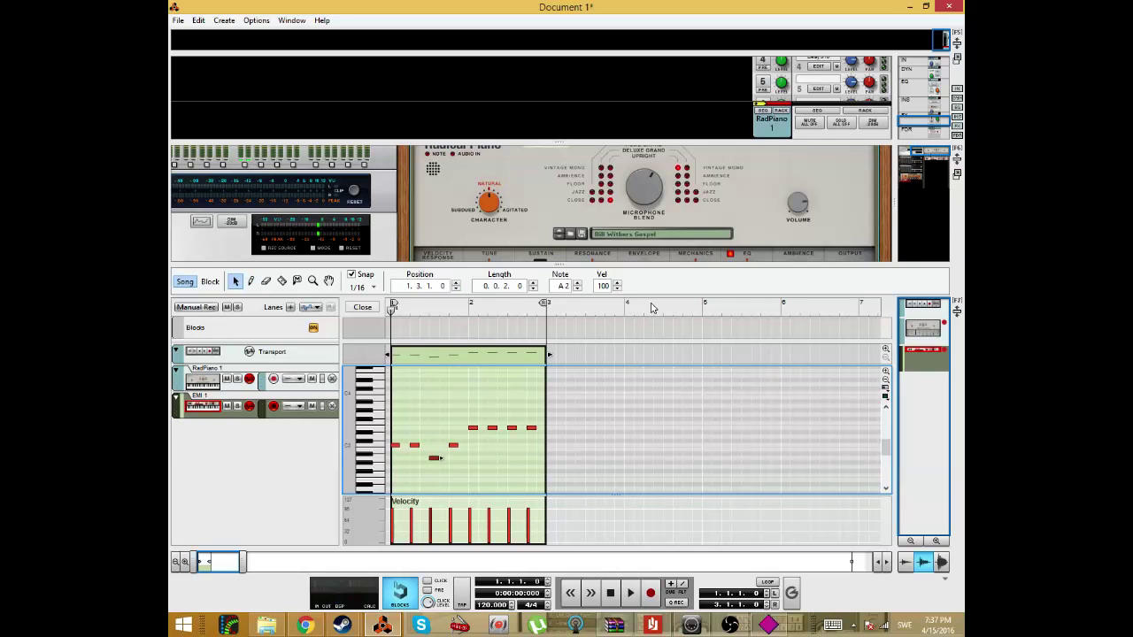
Add a Dr. Octo Rex Loop Player from Instruments and enlarge the rack area.
scroll(668, 253, down, 5)
right_click(644, 207)
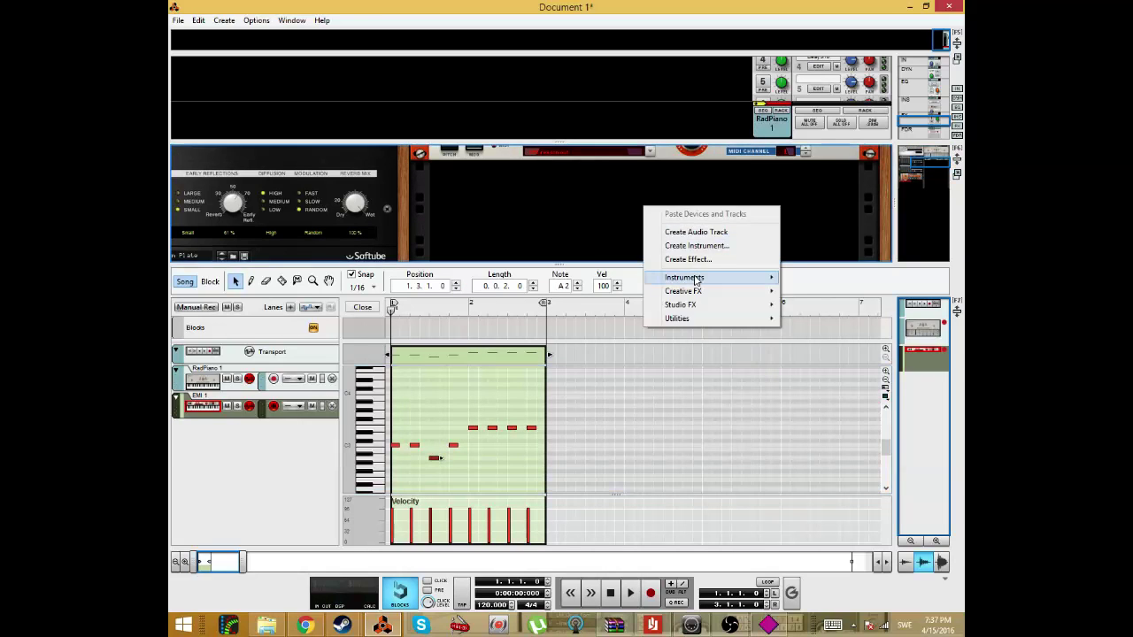
mouse_move(694, 277)
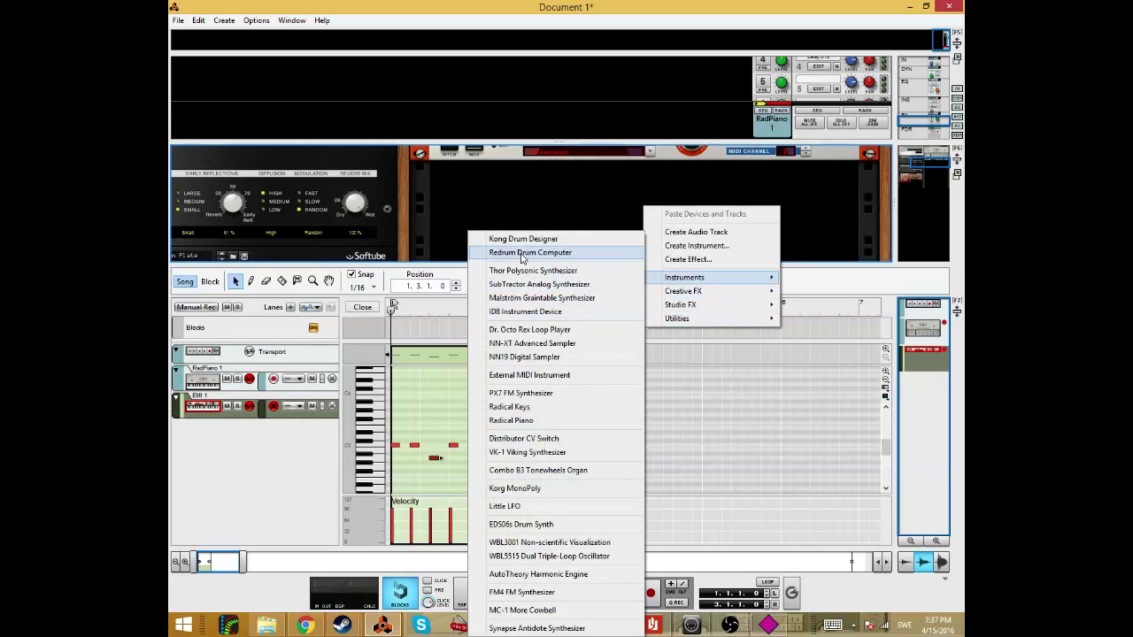
click(538, 330)
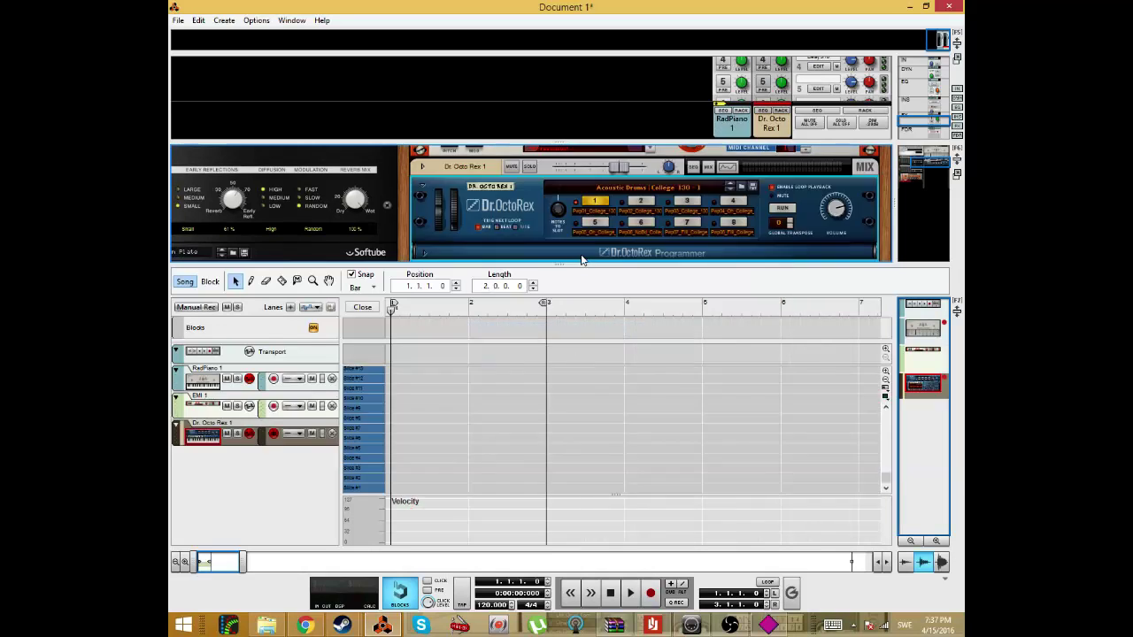
drag(587, 265, 606, 401)
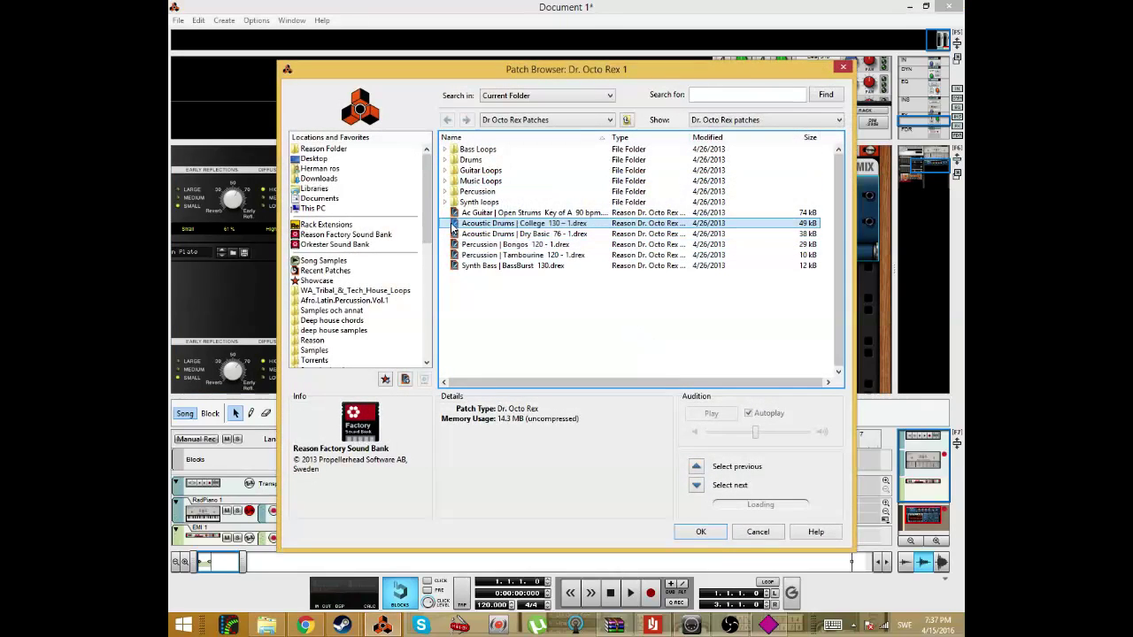
Load Tech House Set 11 from Drums > Electronic Drums > Tech House into Dr. Octo Rex.
click(445, 159)
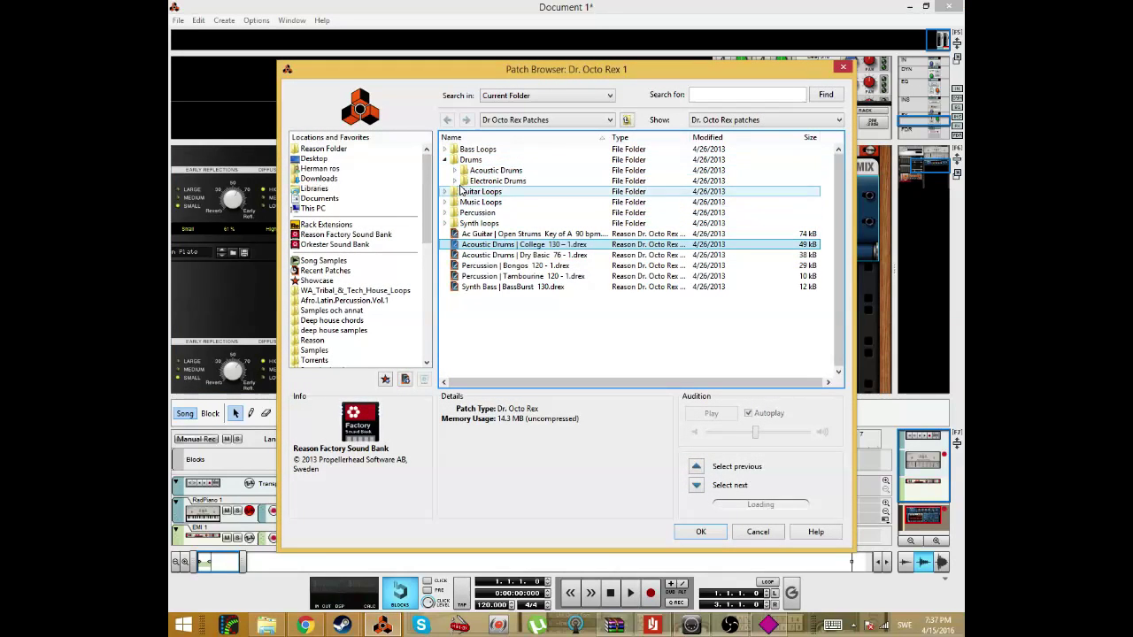
click(458, 174)
click(455, 181)
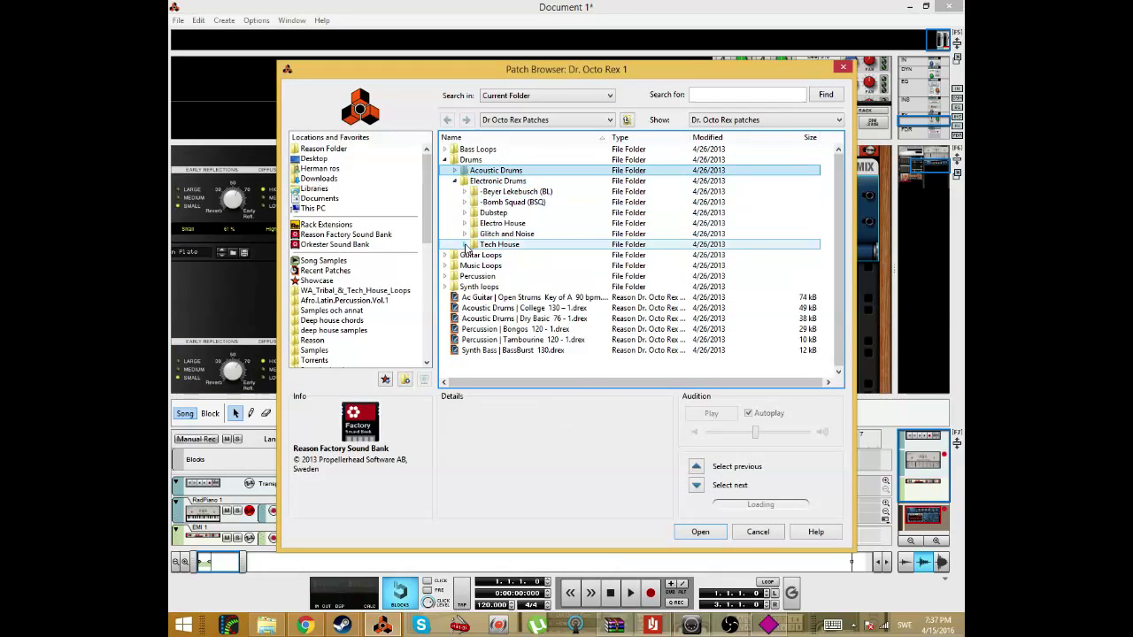
click(466, 250)
click(537, 266)
click(700, 532)
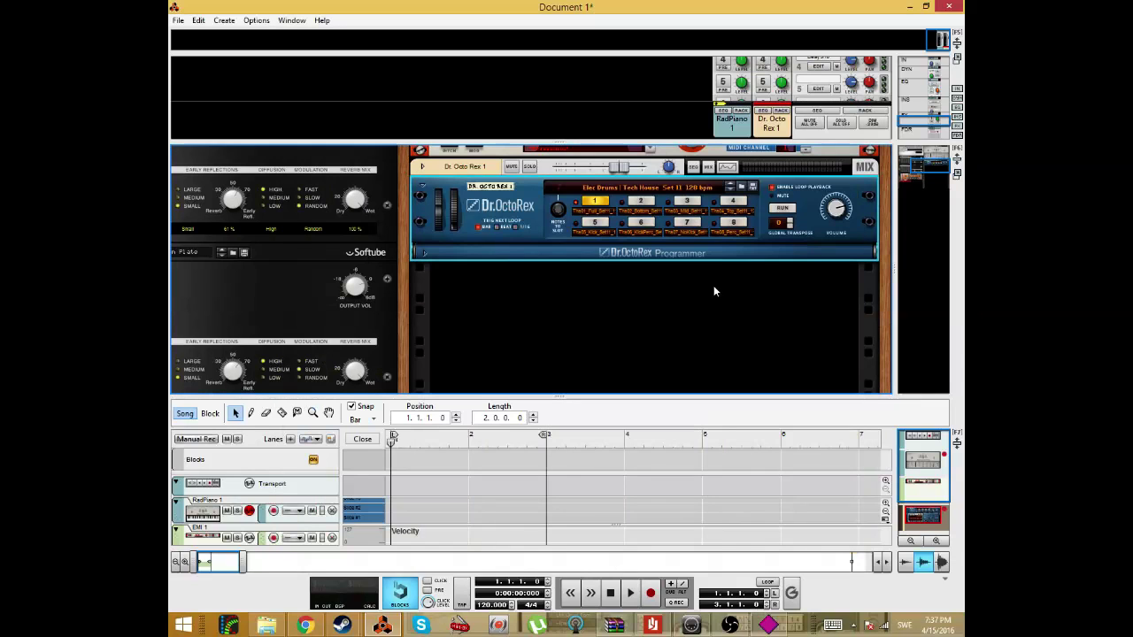
Make loop slot 5 active, run the loop player and start song playback.
click(598, 219)
click(594, 223)
click(782, 208)
scroll(752, 283, up, 5)
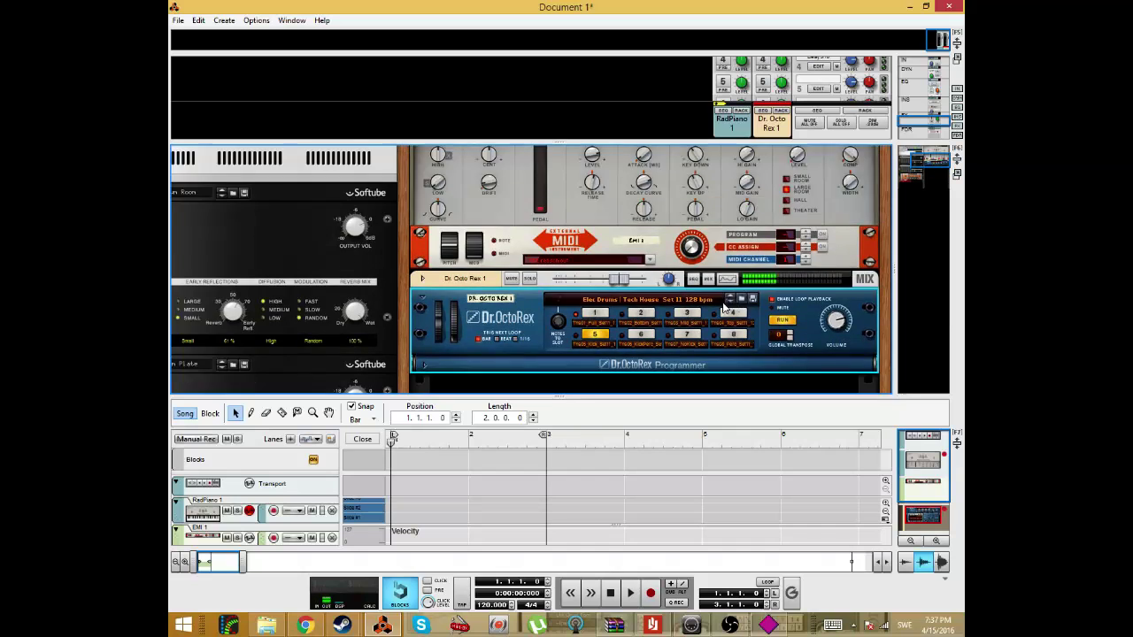
key(space)
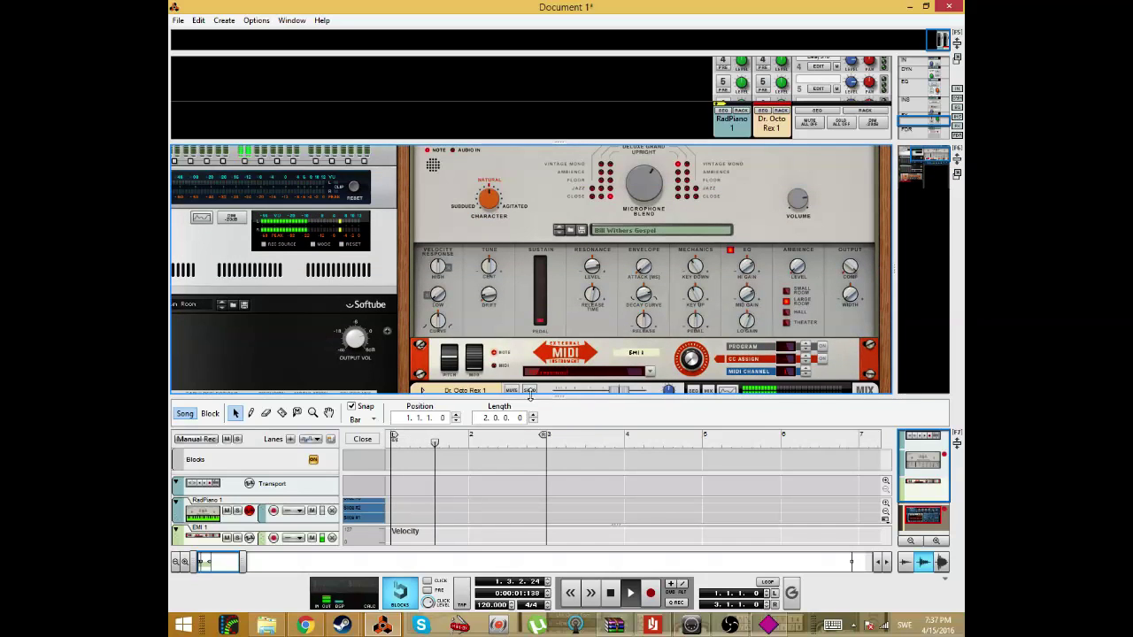
Stop playback, turn on looping and zoom the timeline in around the clip.
key(F6)
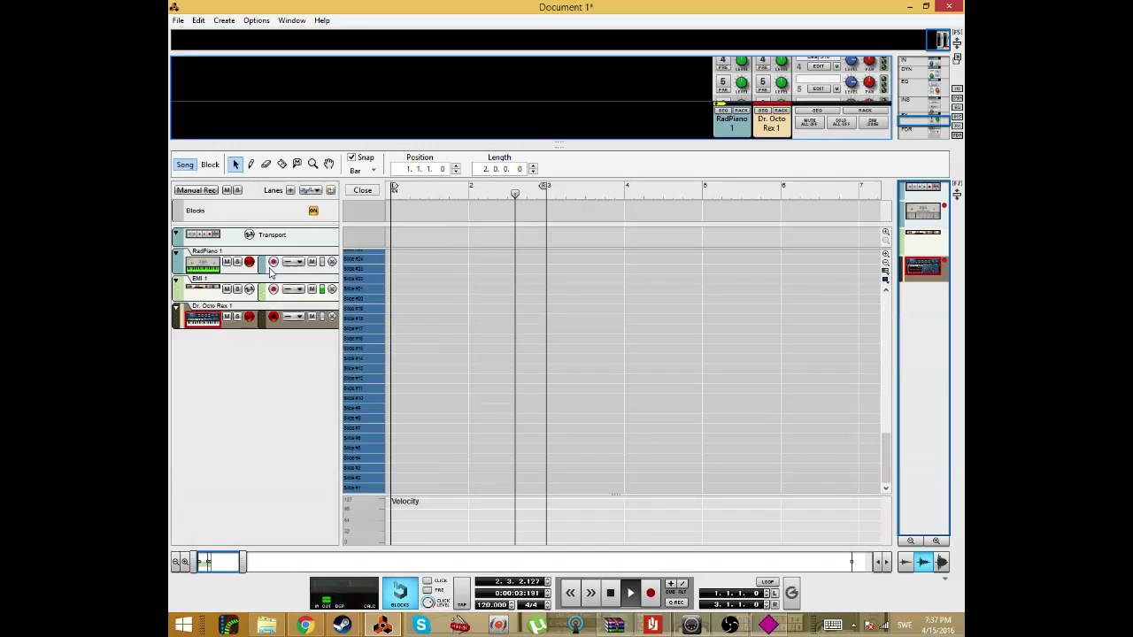
key(Up)
key(Up)
key(ctrl+e)
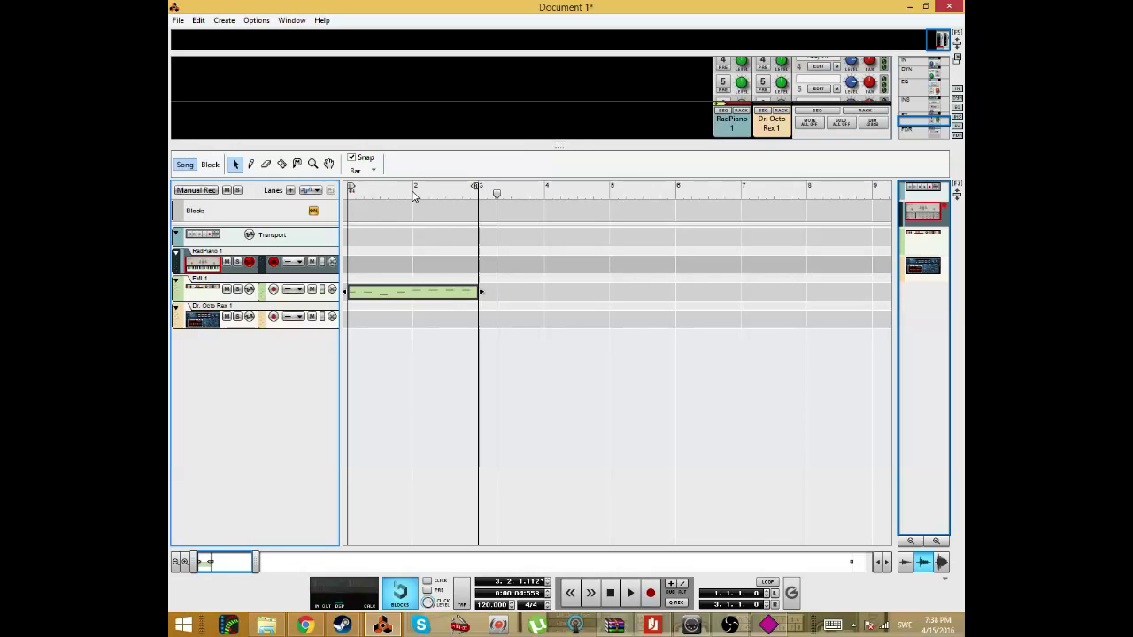
key(space)
key(l)
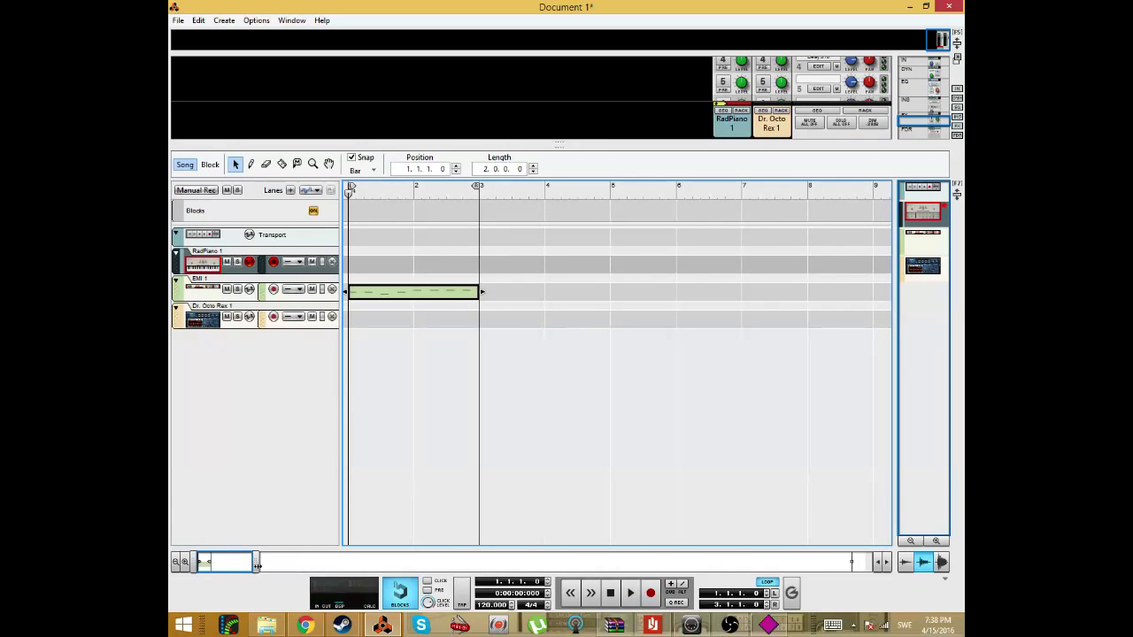
key(ctrl+Right)
key(F6)
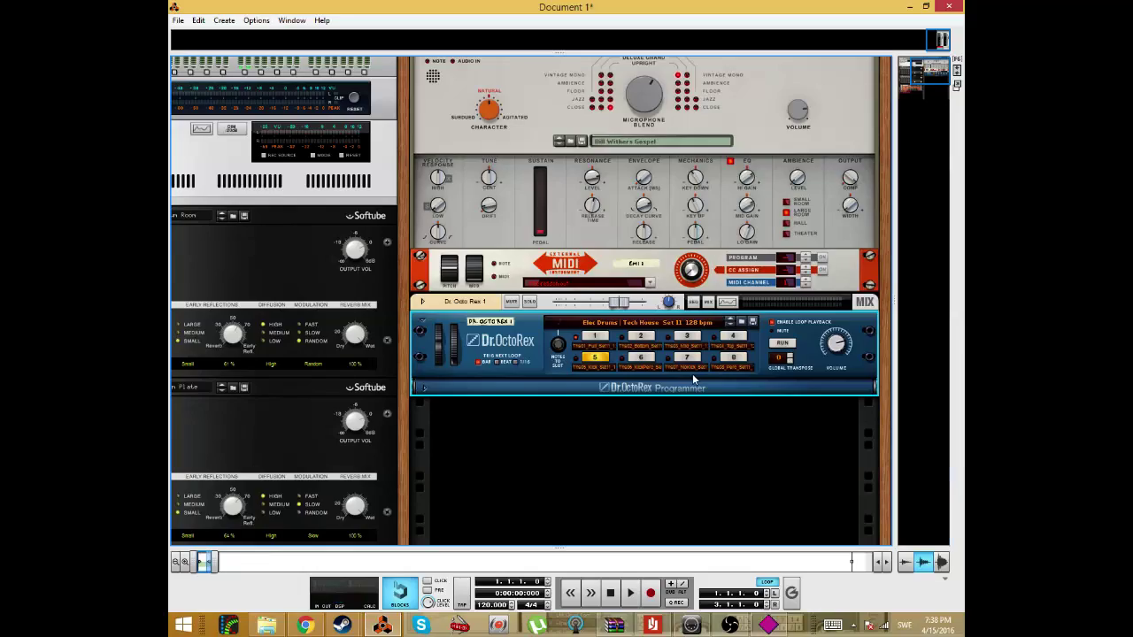
Browse Rack Extensions > Synapse Antidote > Gated with Show set to All Instruments.
click(570, 182)
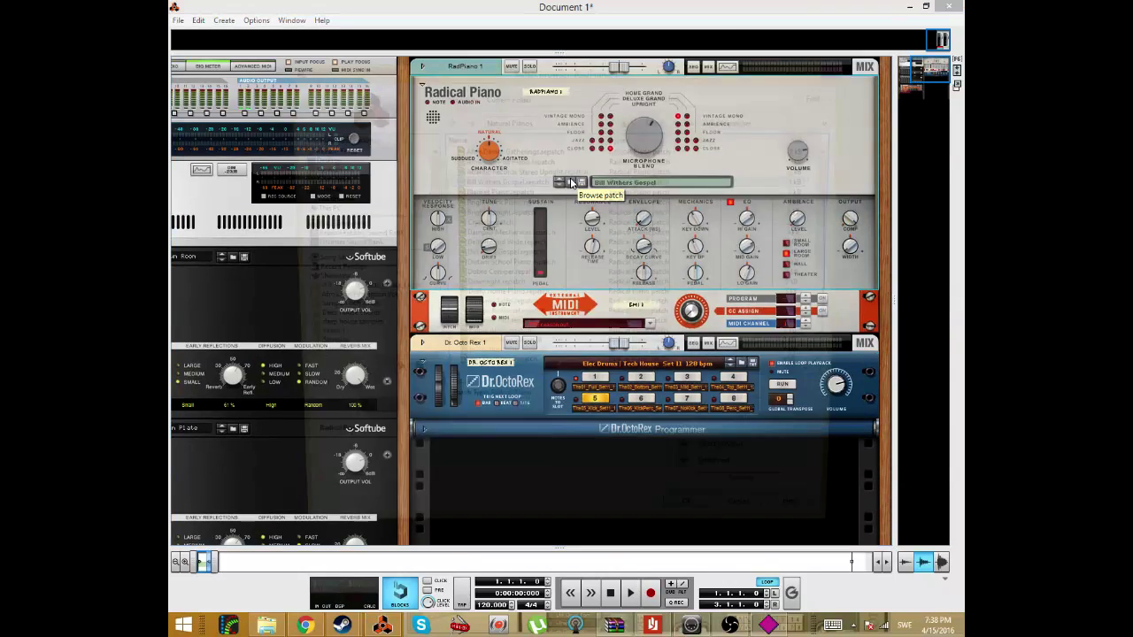
click(326, 224)
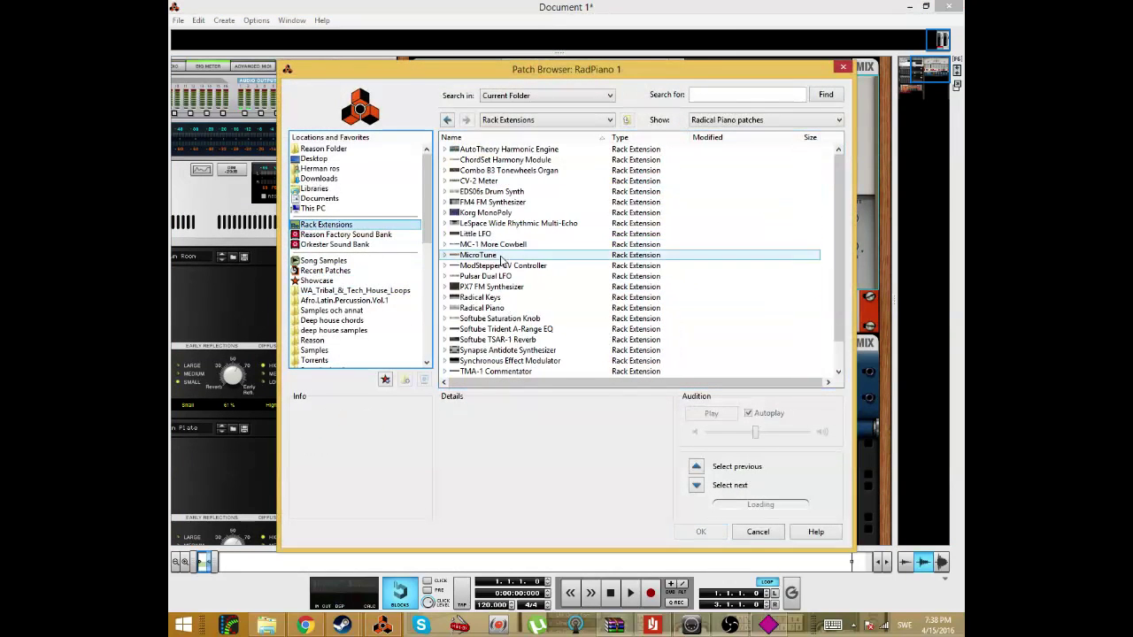
scroll(465, 292, down, 1)
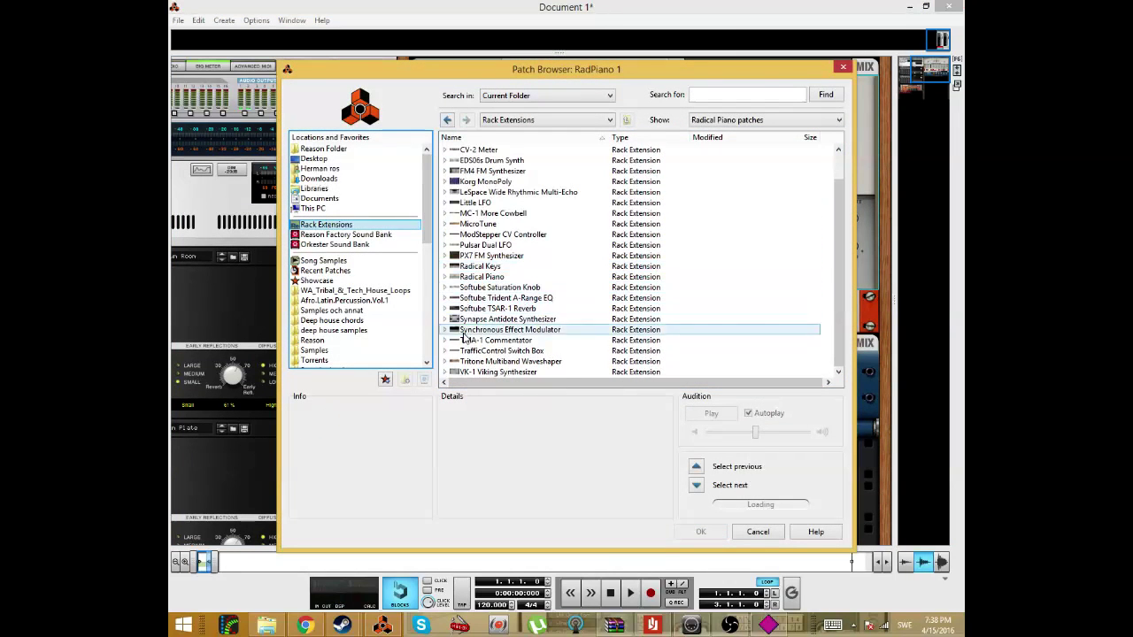
click(445, 319)
scroll(458, 310, down, 3)
scroll(459, 309, down, 1)
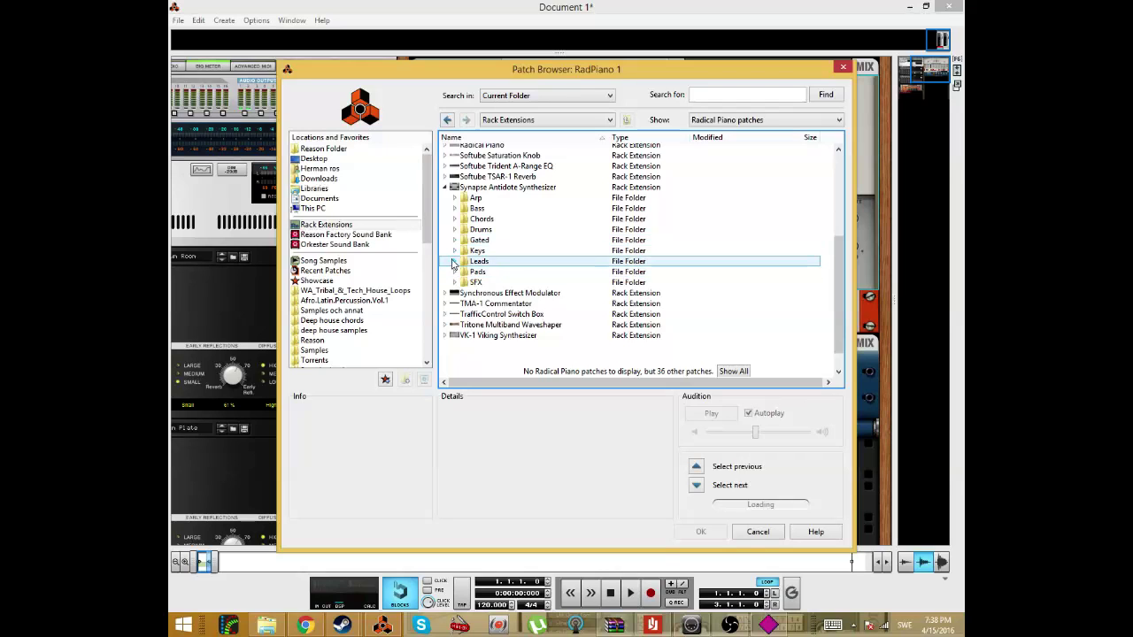
scroll(473, 248, up, 1)
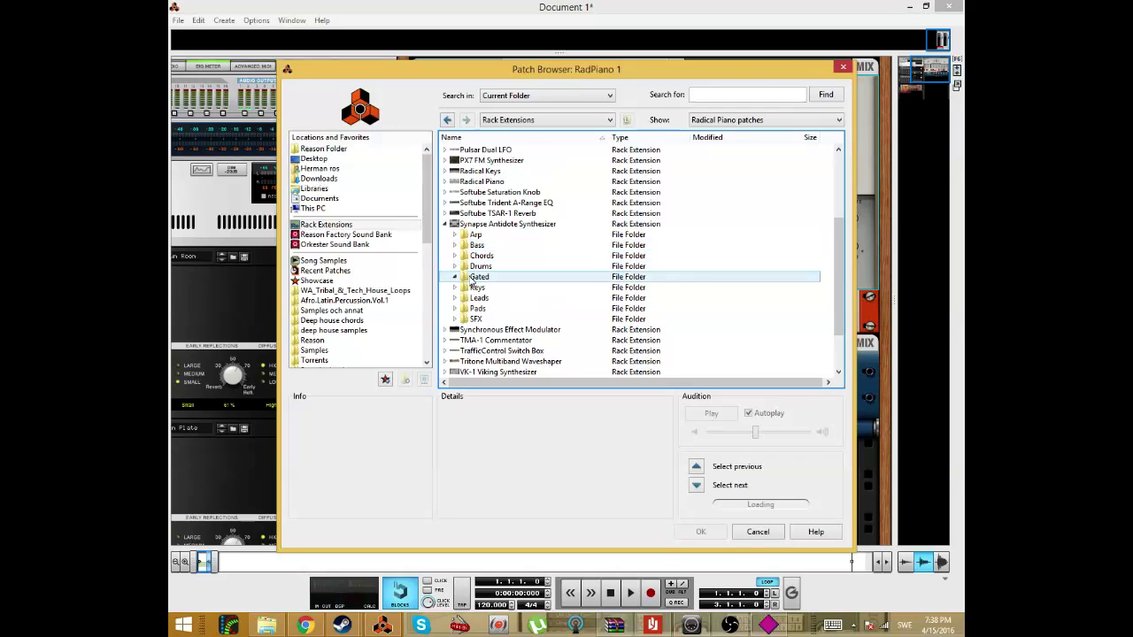
click(478, 276)
click(798, 122)
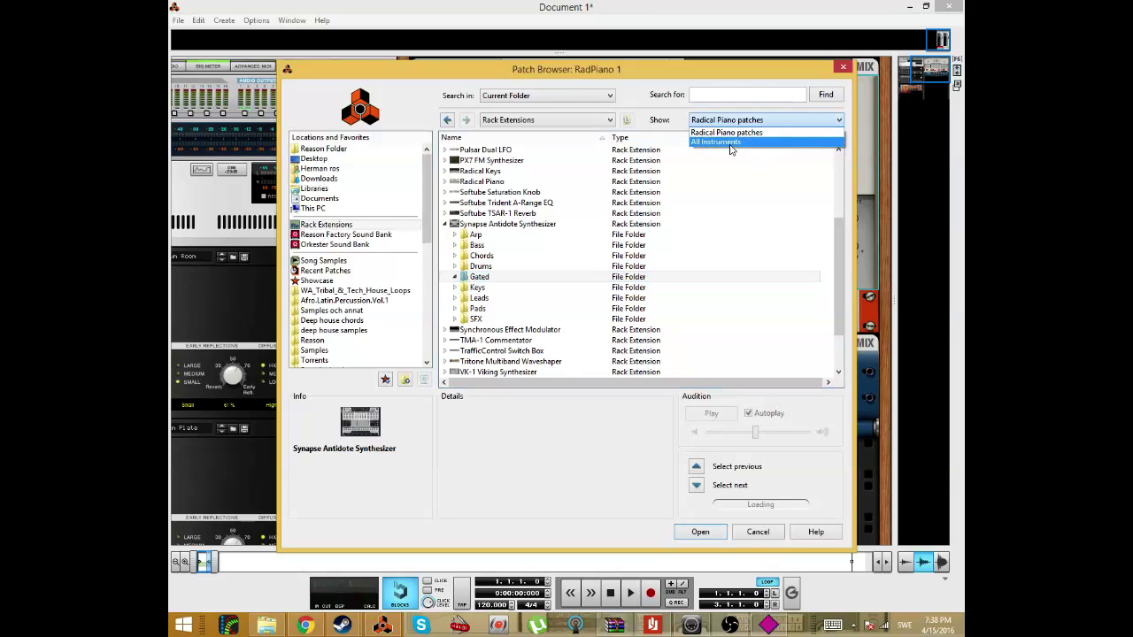
click(729, 143)
Preview Retro Lead SC and Pan Adventure SC, then select Astral Legacy EX.
scroll(509, 287, down, 2)
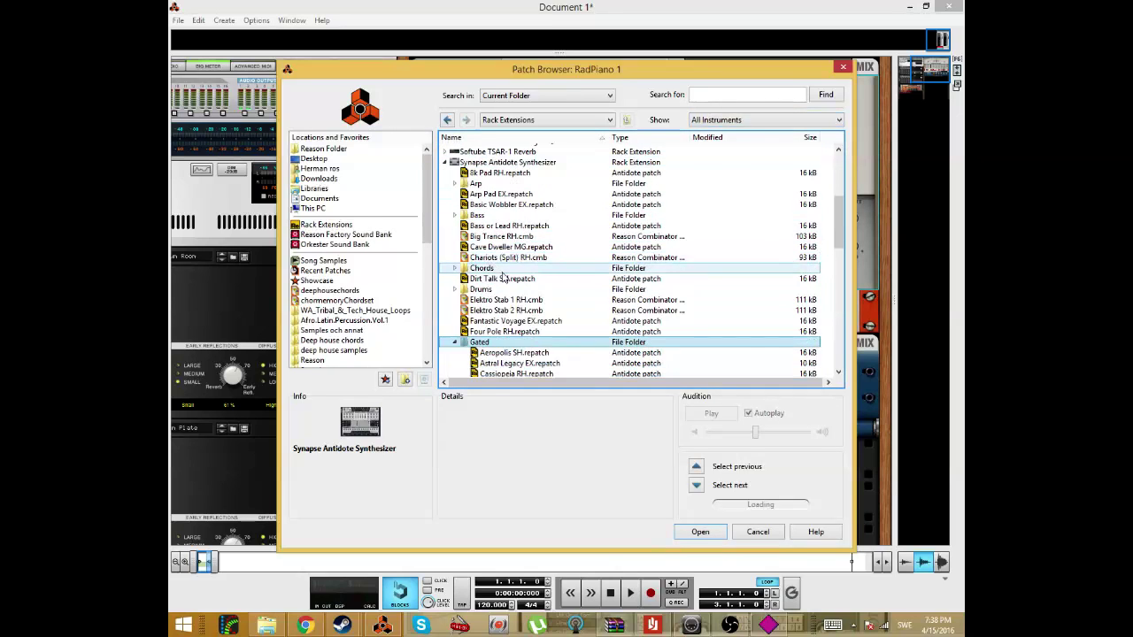
scroll(509, 287, down, 1)
double_click(476, 307)
scroll(476, 307, down, 2)
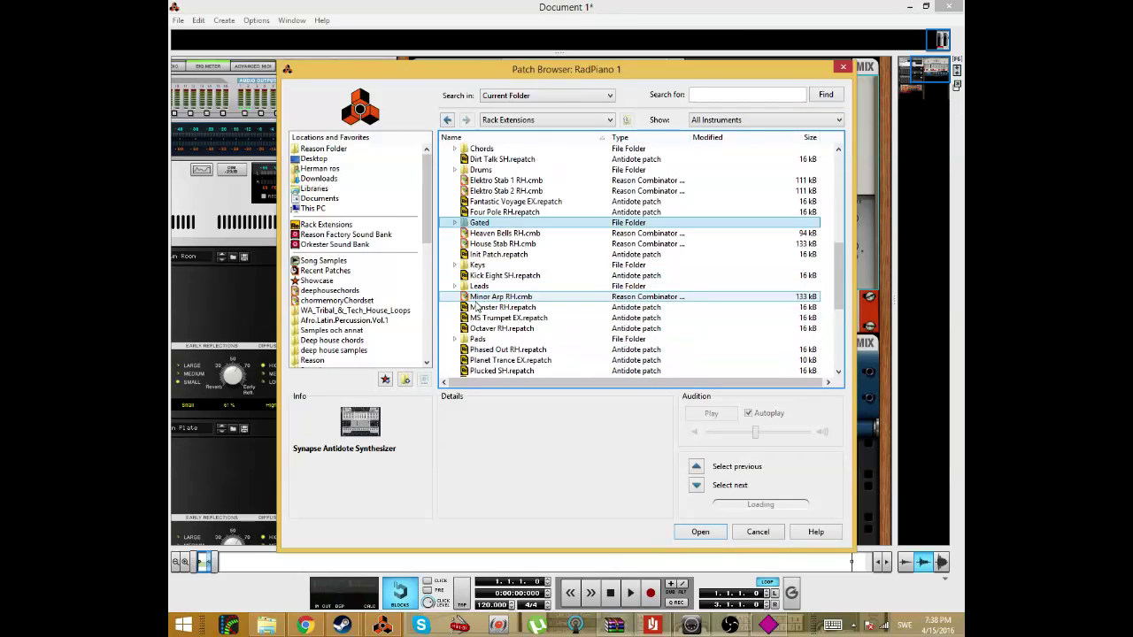
scroll(513, 306, down, 4)
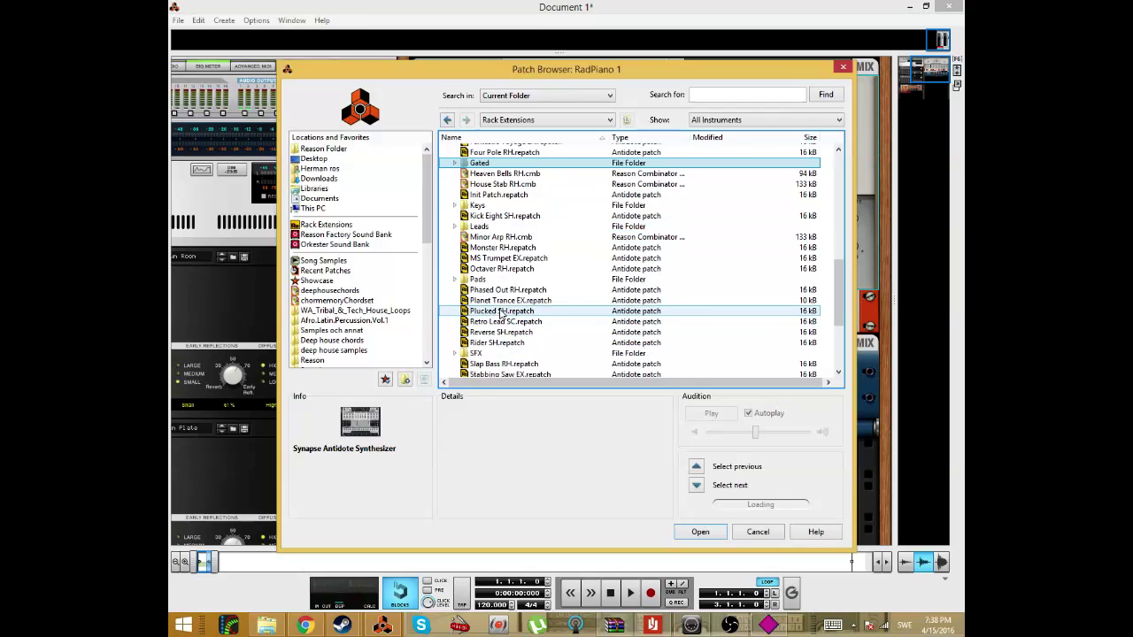
click(506, 262)
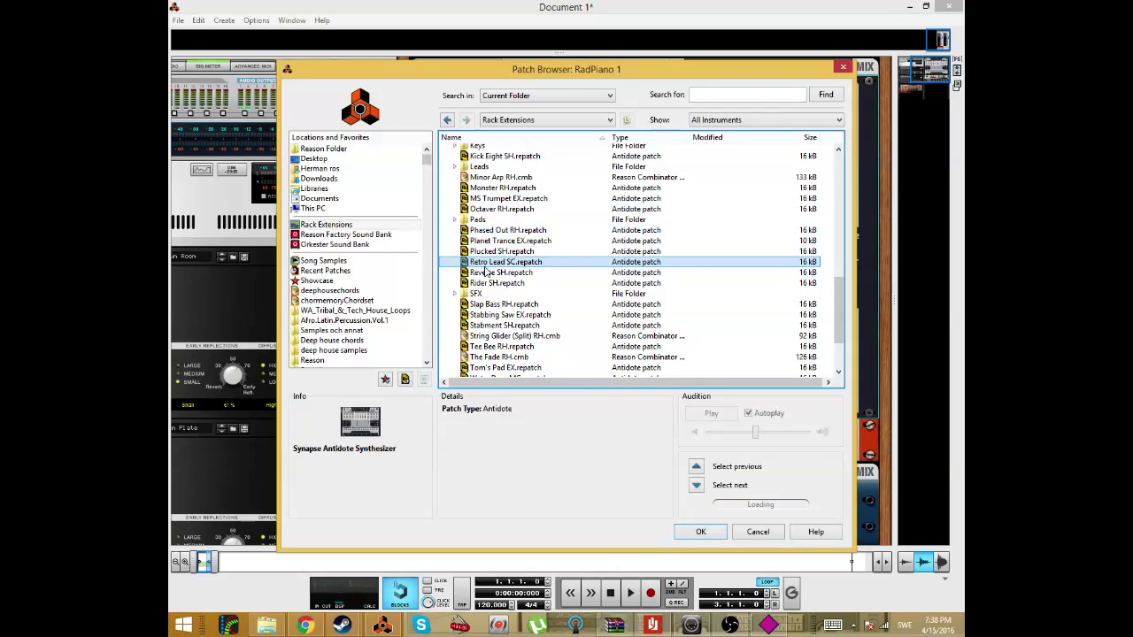
scroll(511, 296, down, 3)
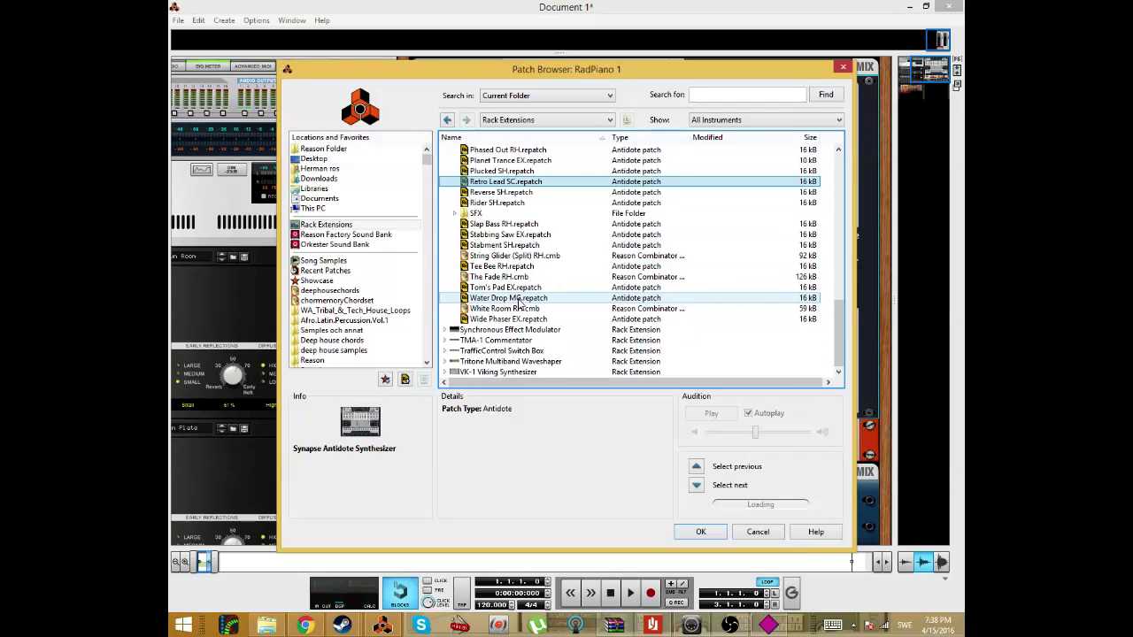
scroll(505, 283, up, 6)
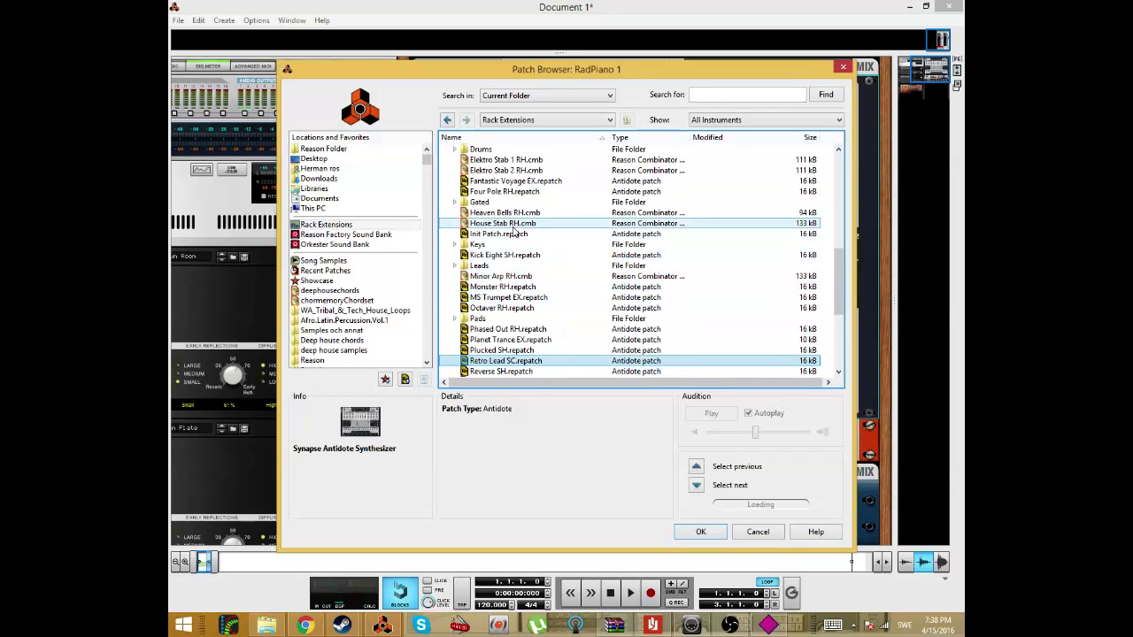
scroll(504, 229, up, 2)
double_click(462, 262)
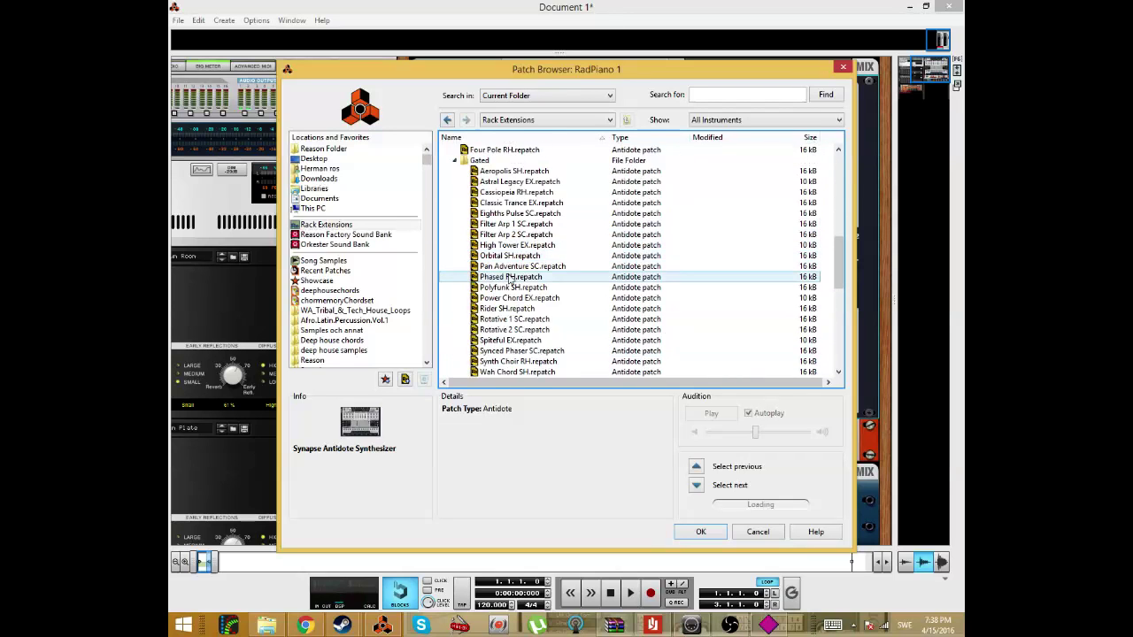
click(469, 266)
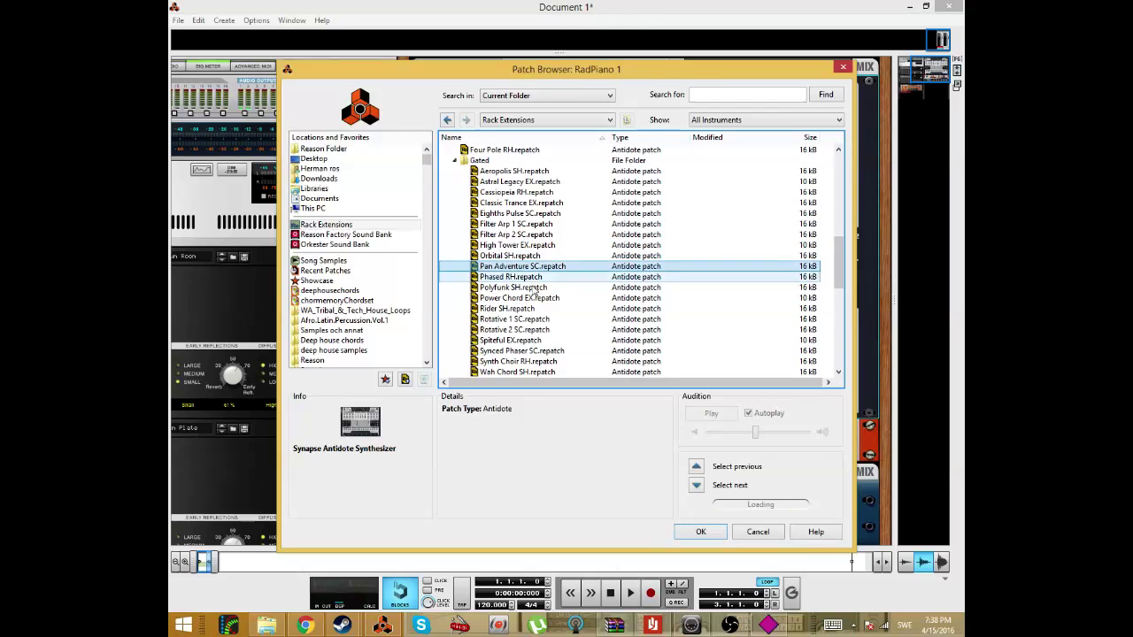
click(528, 183)
Load Astral Legacy EX in place of the piano and zoom out the song timeline.
click(690, 535)
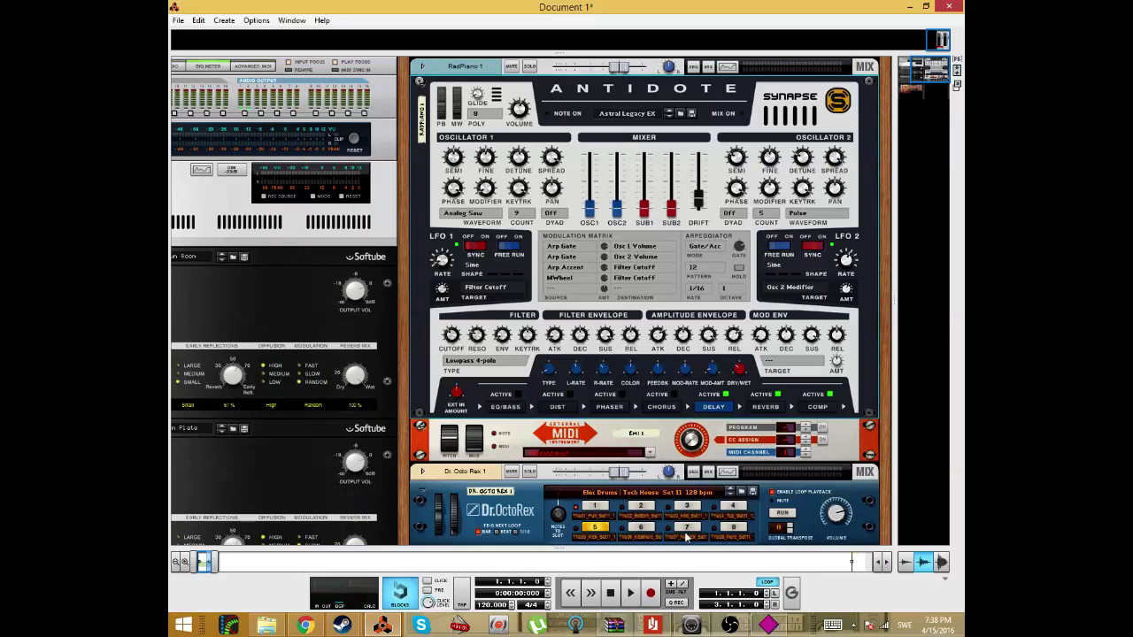
scroll(640, 307, down, 2)
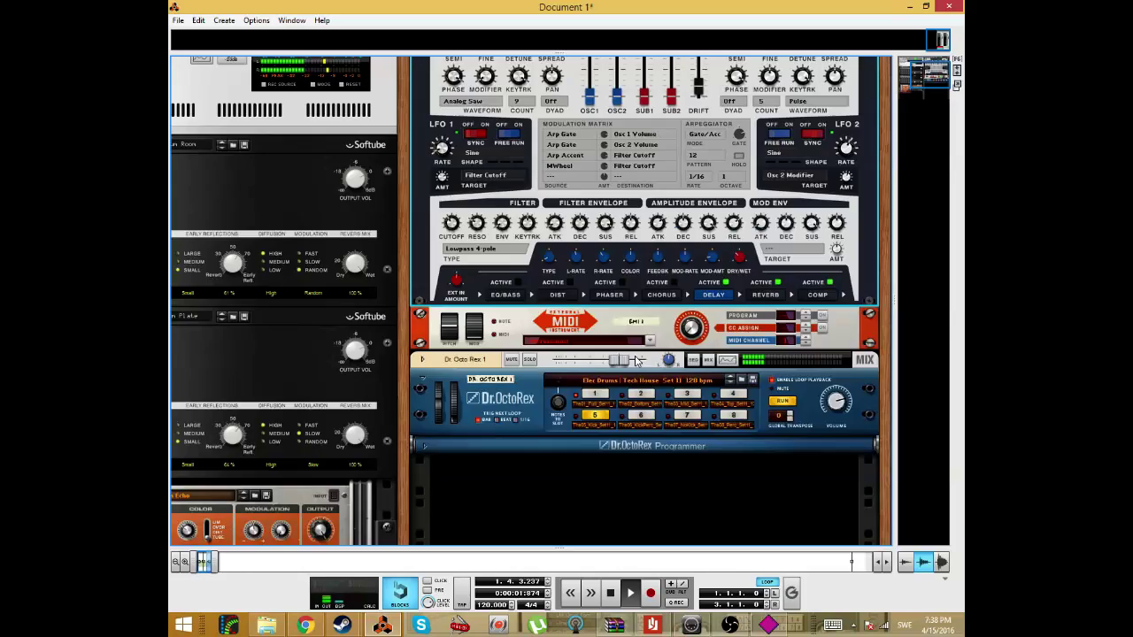
key(F7)
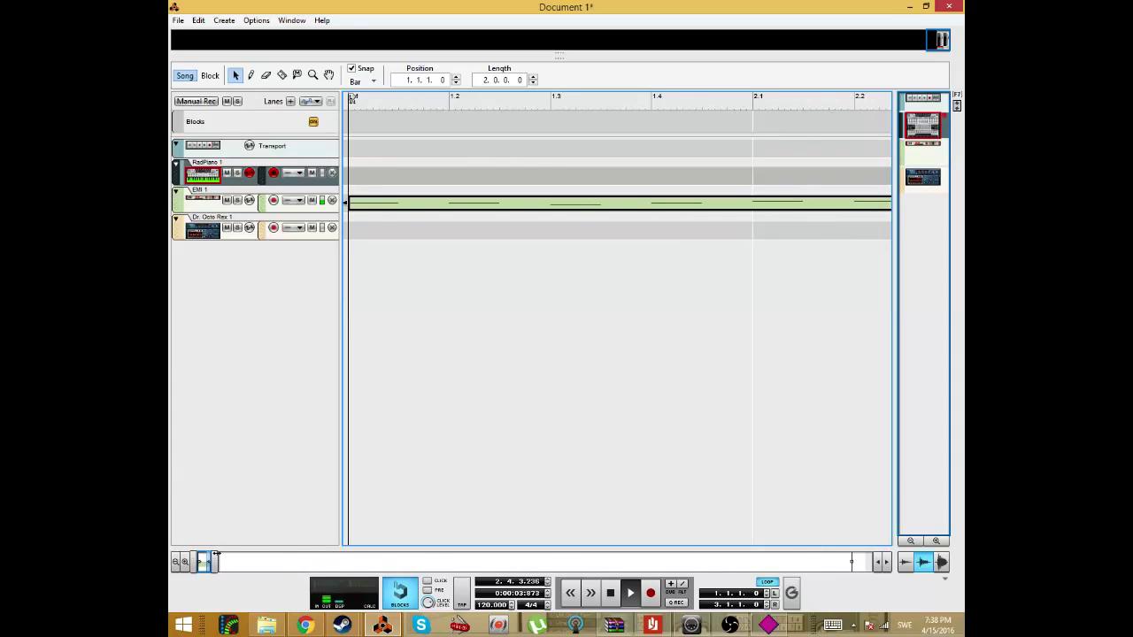
drag(216, 558, 266, 561)
In the EMI 1 clip, lower the E3 note at bar 2.2.1 to C3.
double_click(417, 203)
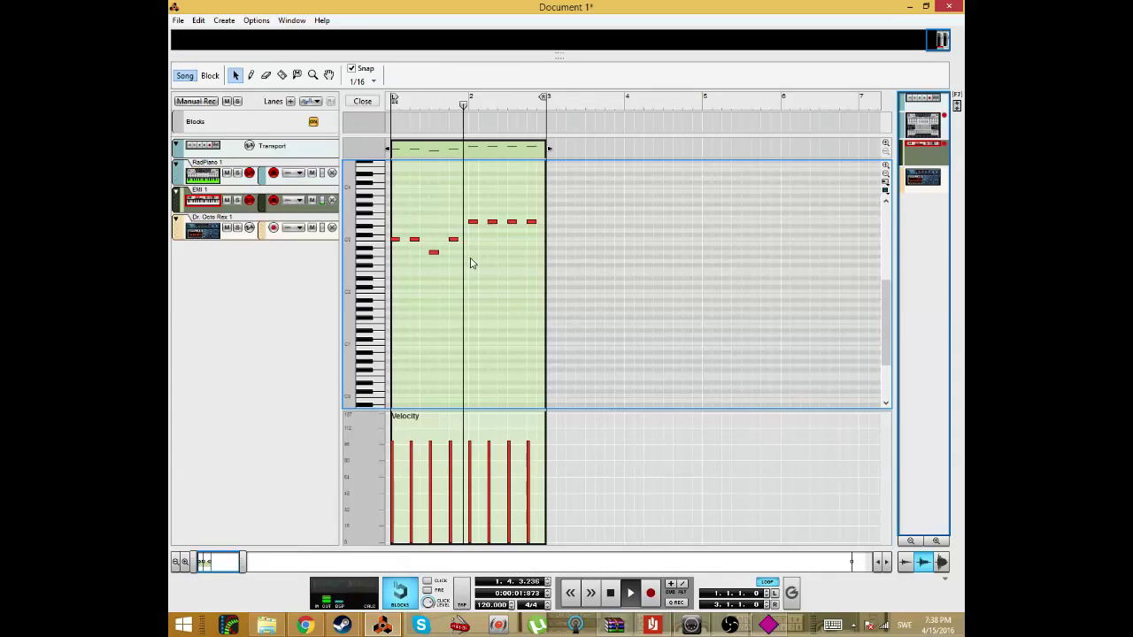
click(472, 222)
click(493, 222)
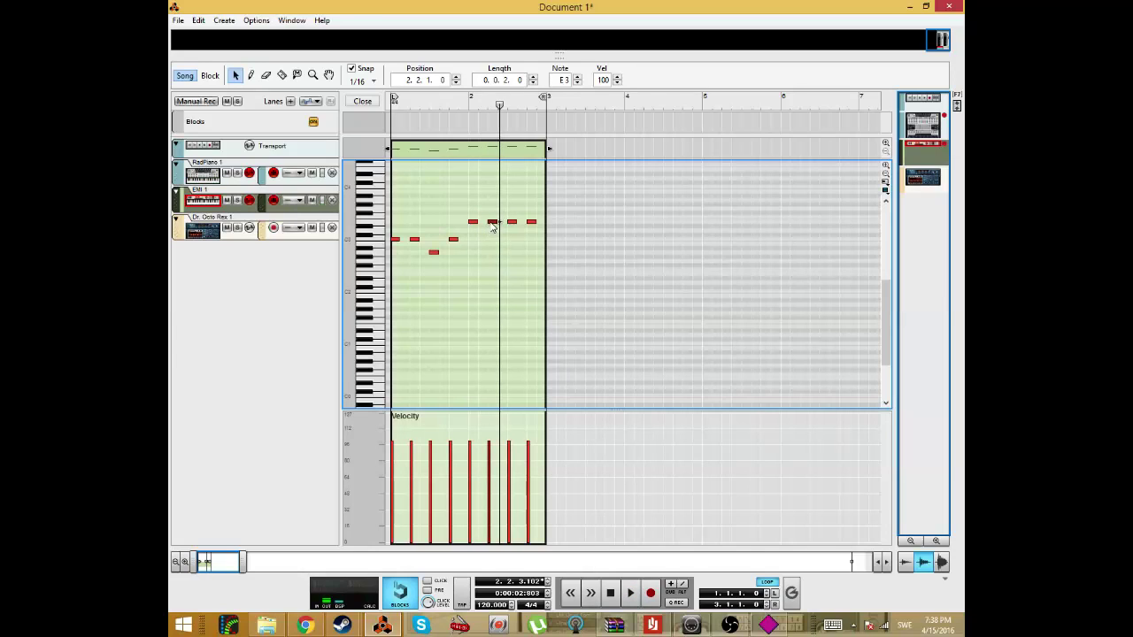
drag(493, 227, 494, 244)
click(492, 221)
Delete three notes from the pattern and play the clip back.
key(Delete)
click(531, 221)
key(Delete)
click(433, 252)
key(Delete)
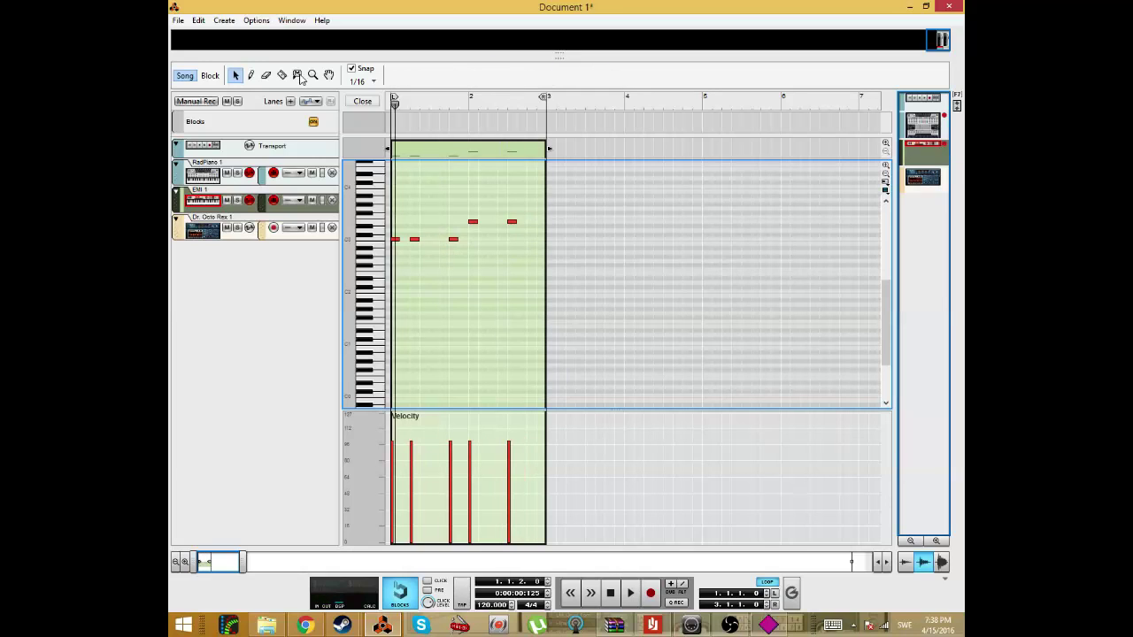
key(space)
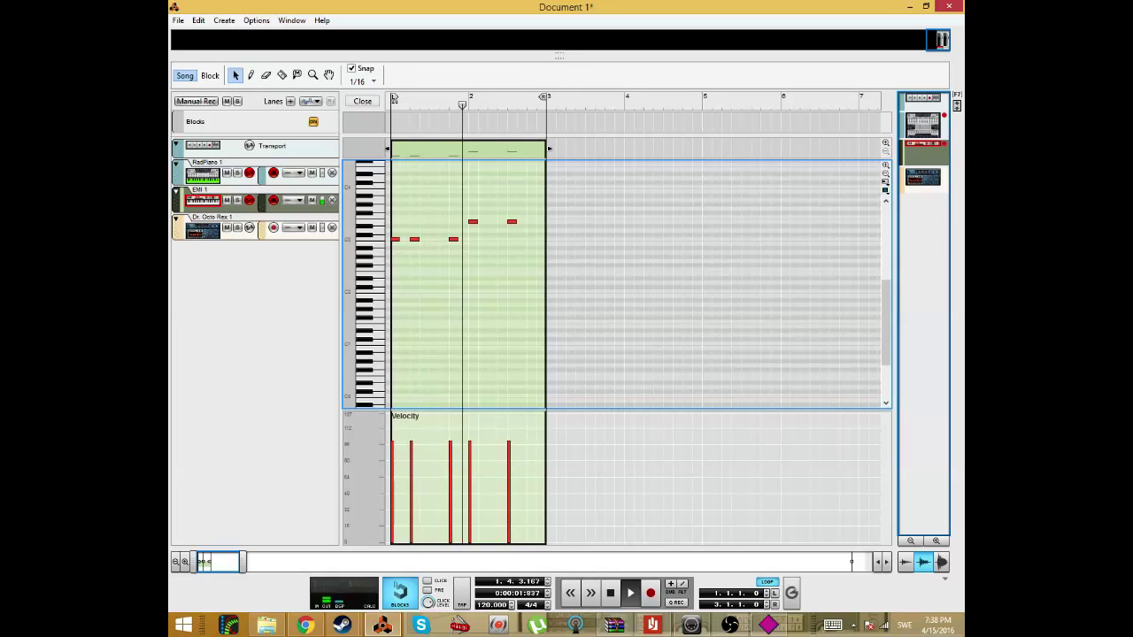
Draw a short A2 note at bar 2.4 with the Pencil tool.
key(w)
drag(530, 252, 539, 253)
key(q)
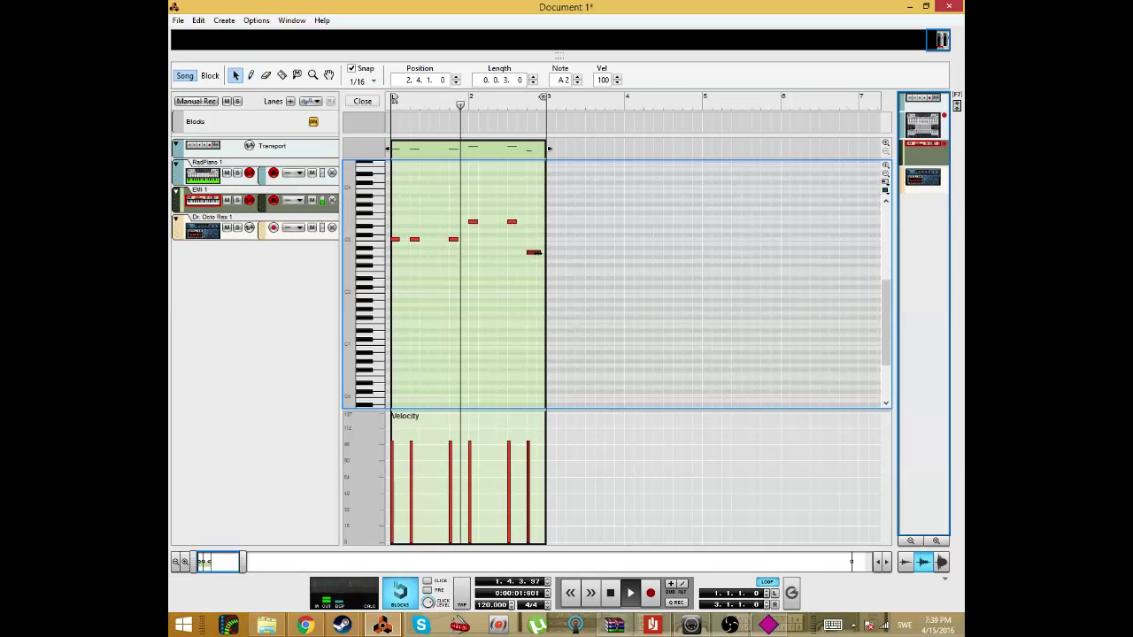
Enlarge the rack area and add a Synchronous Effect Modulator from Creative FX below the synth.
key(F6)
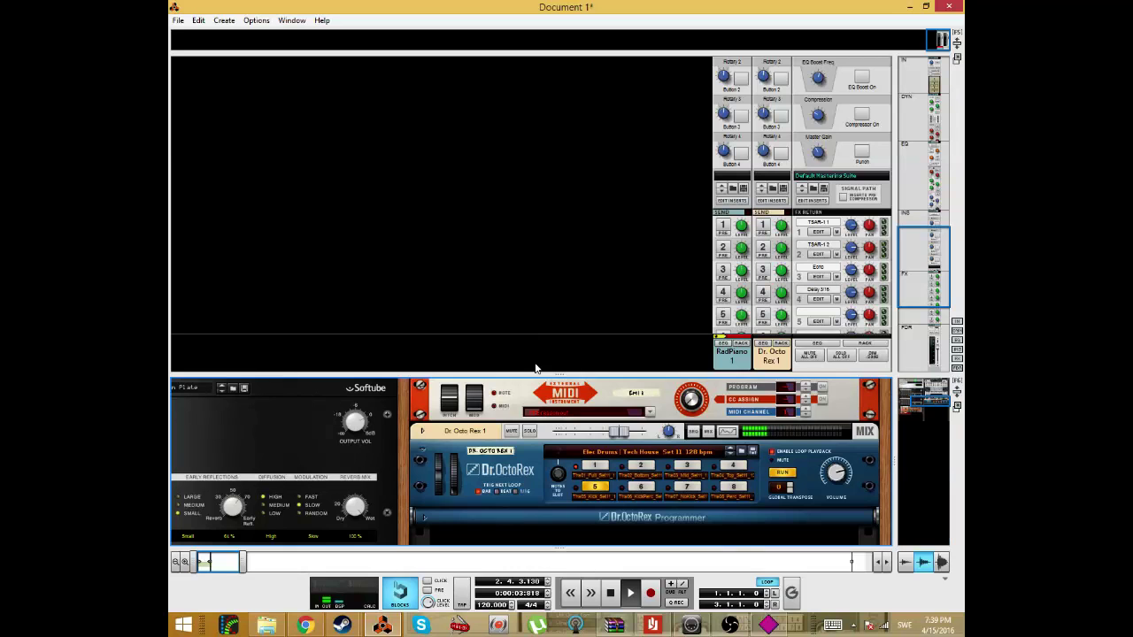
scroll(544, 438, up, 4)
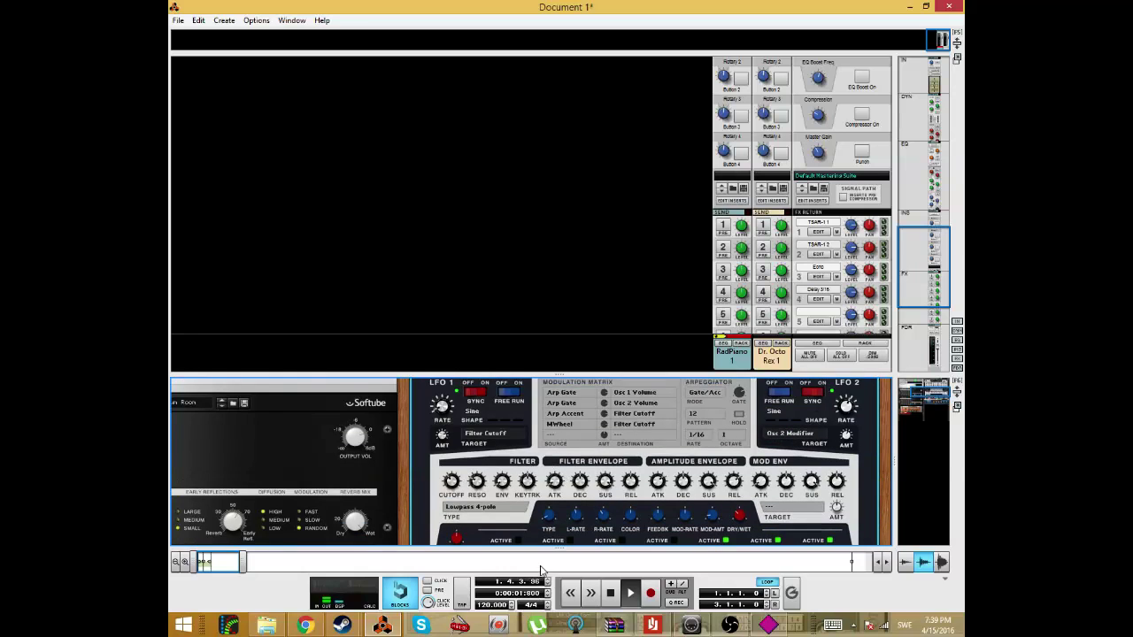
drag(554, 377, 568, 179)
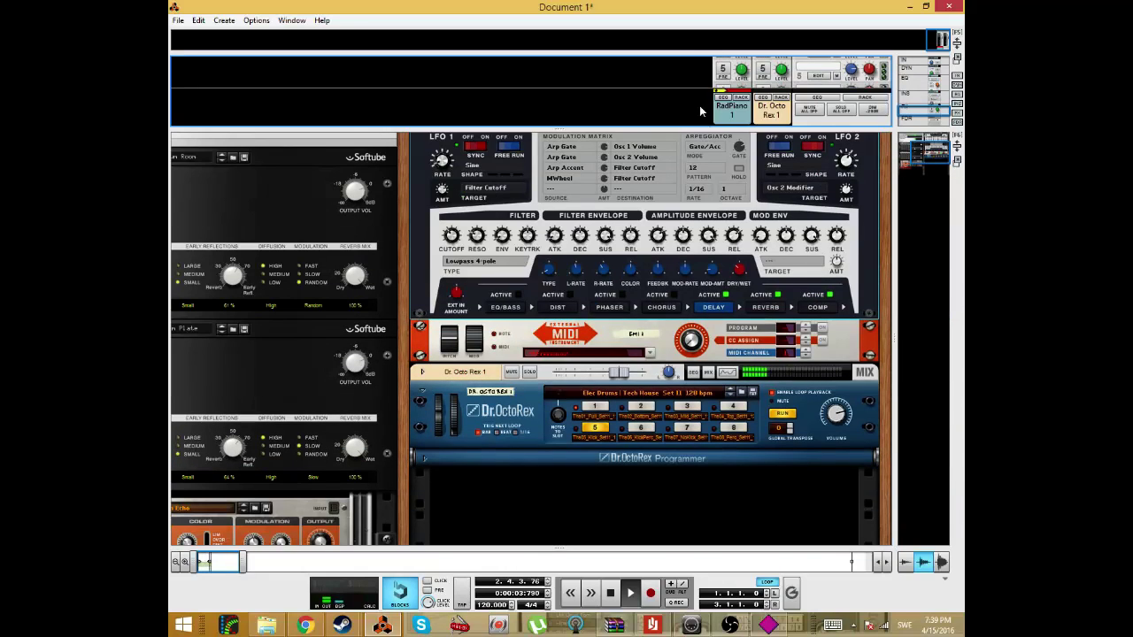
scroll(713, 115, down, 3)
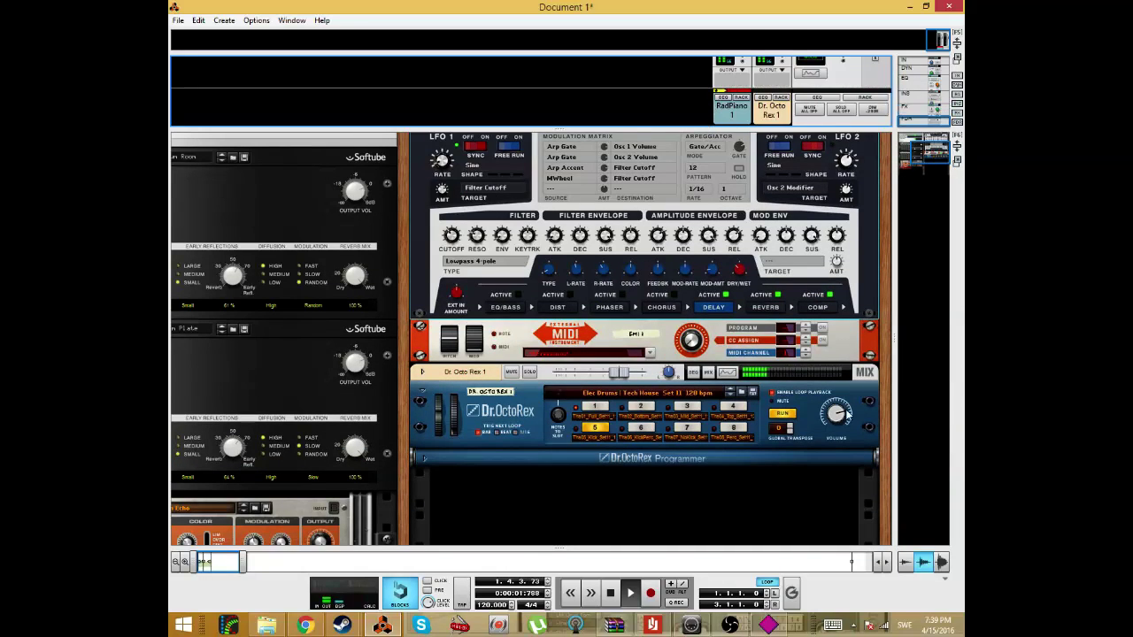
scroll(845, 420, up, 1)
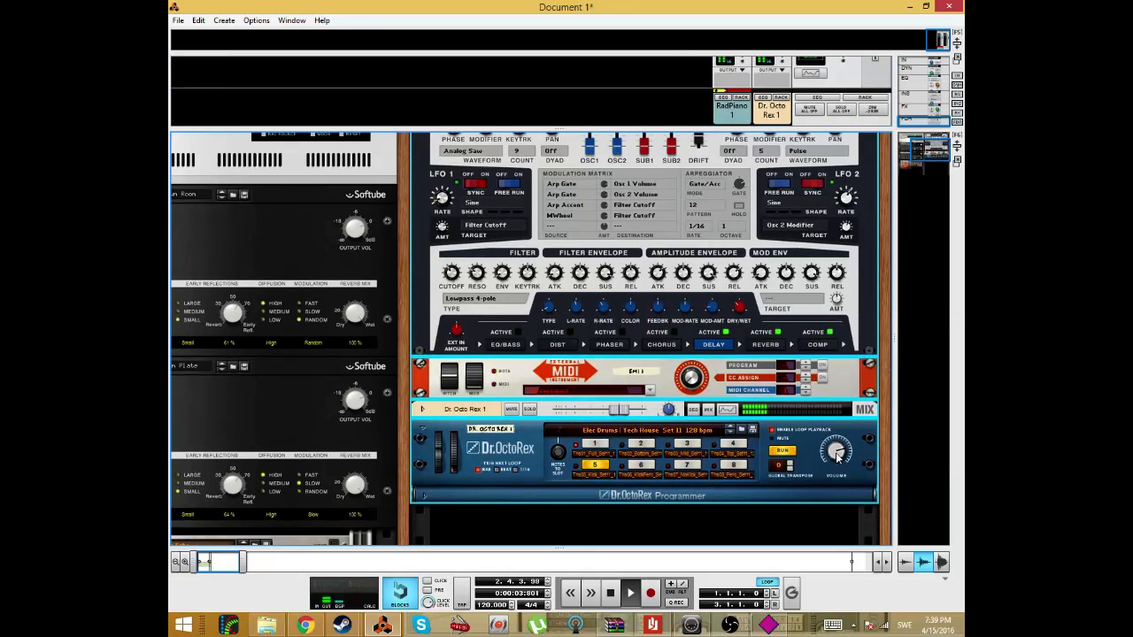
right_click(435, 312)
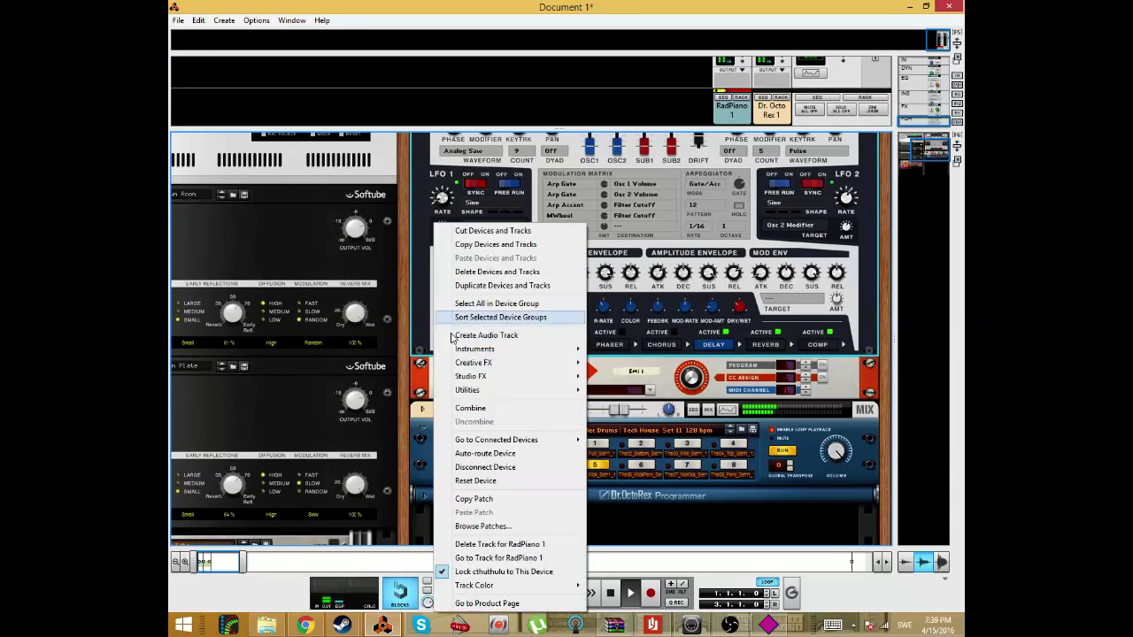
mouse_move(488, 363)
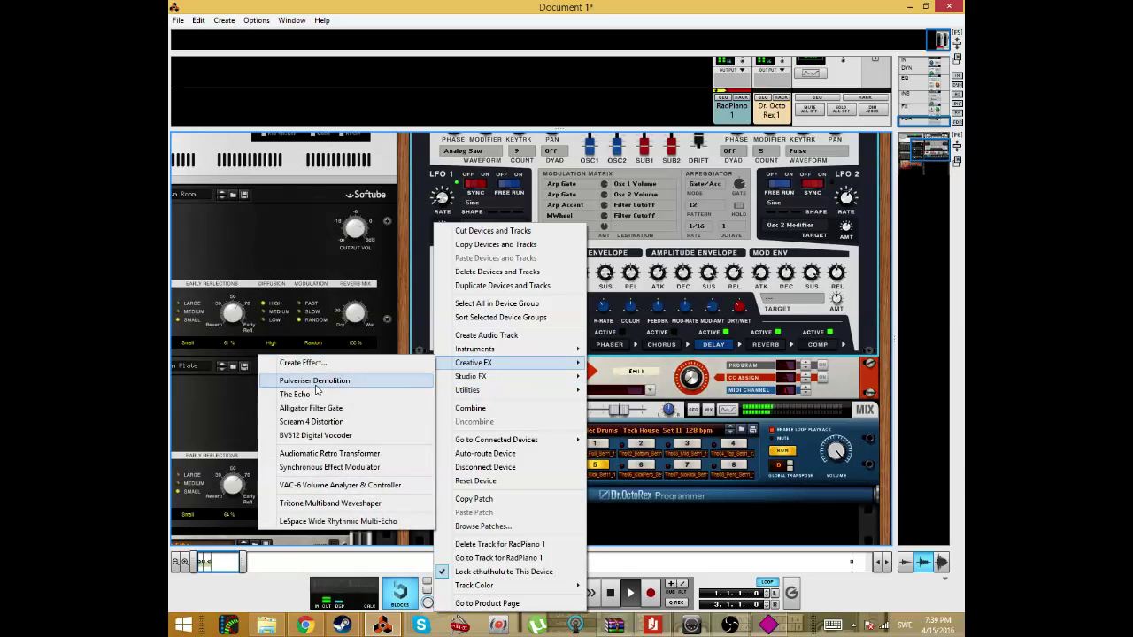
click(329, 467)
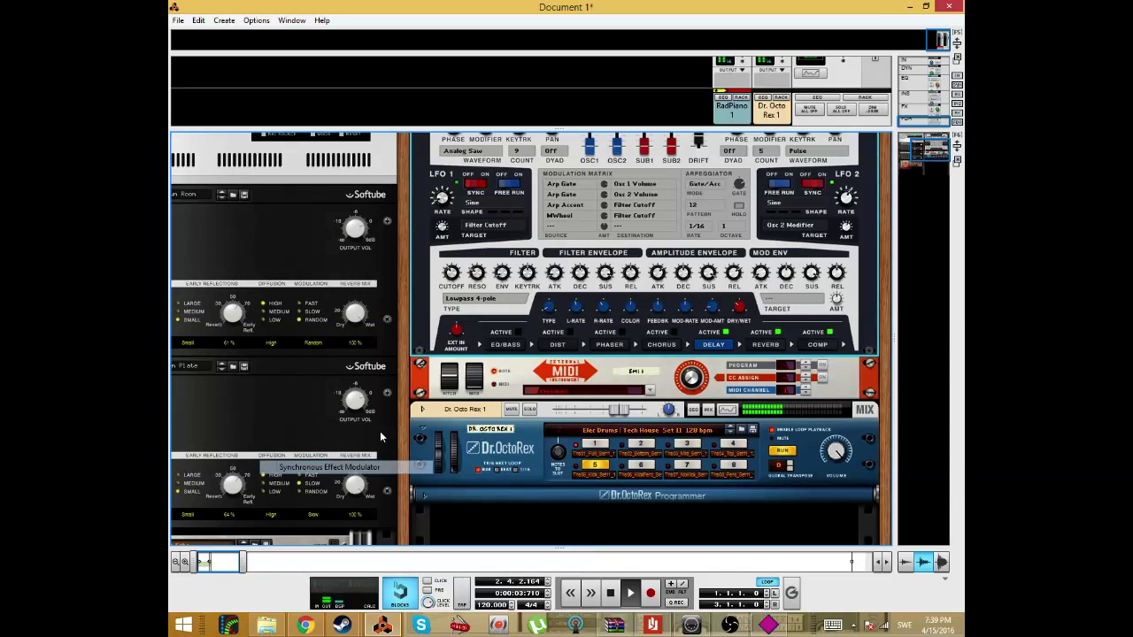
Load Sidechain.repatch from Effect Patches > Pumping into Synchro 1.
click(801, 306)
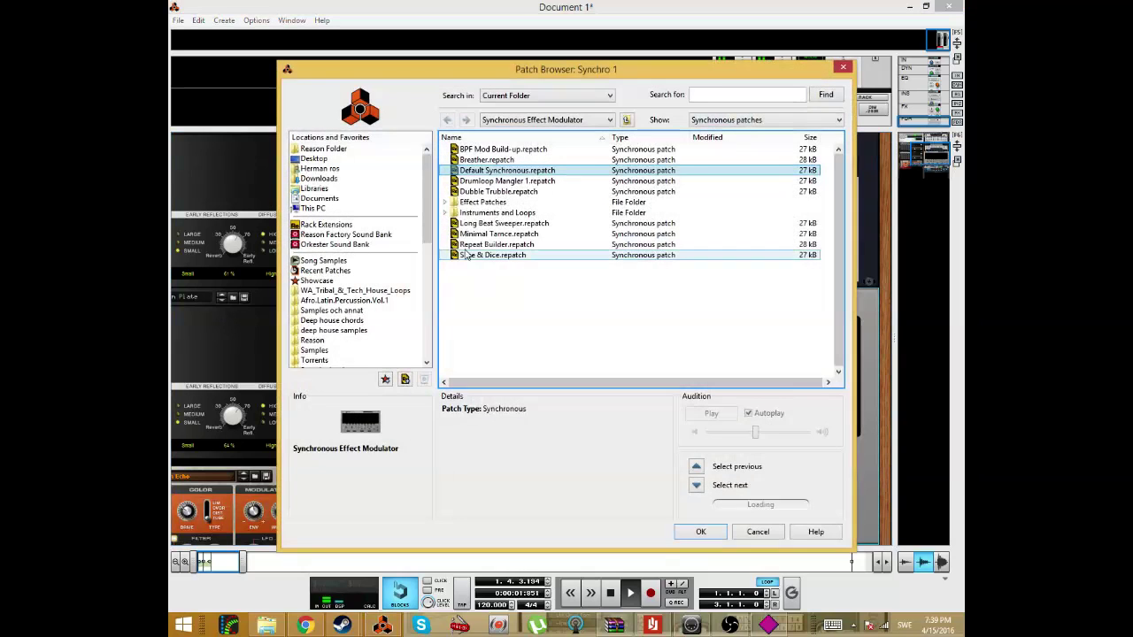
click(445, 204)
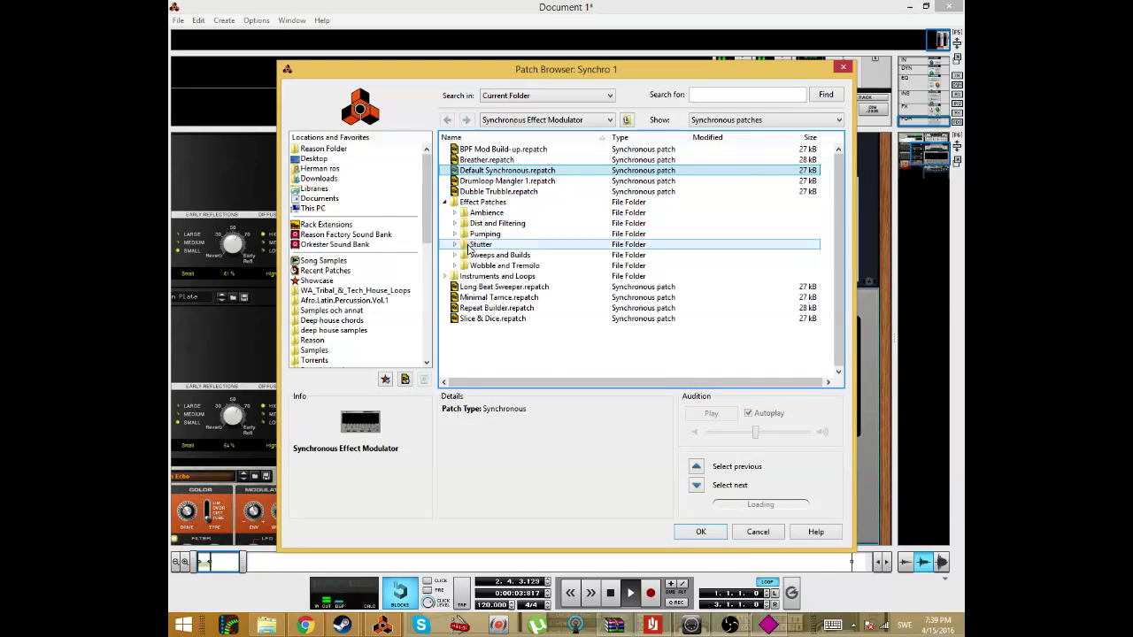
click(454, 234)
click(508, 277)
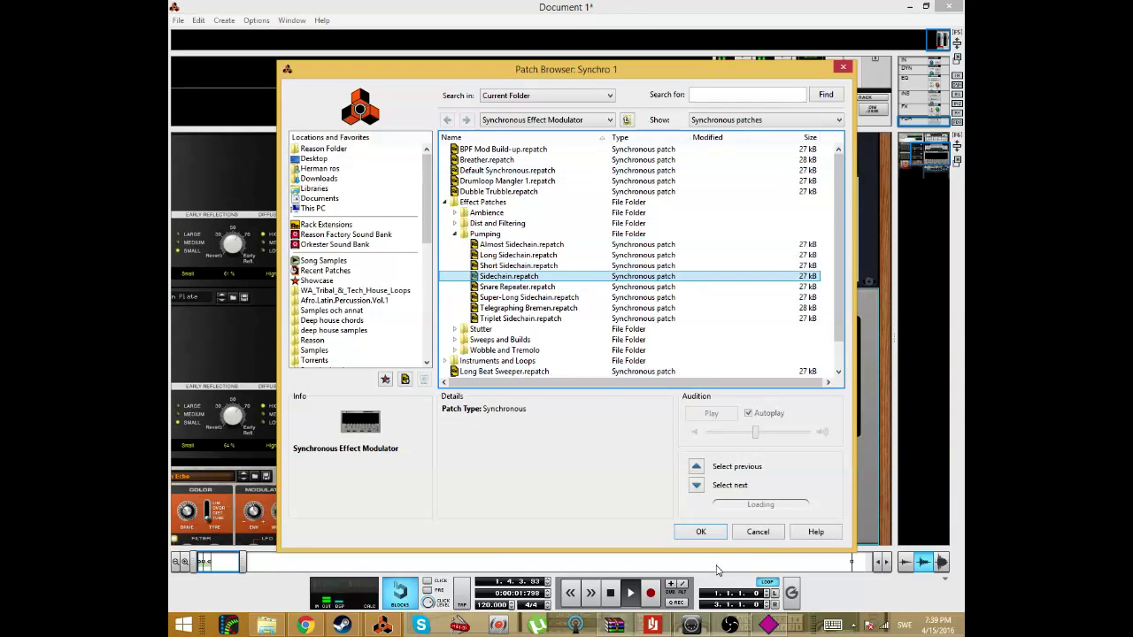
click(703, 532)
scroll(808, 362, up, 3)
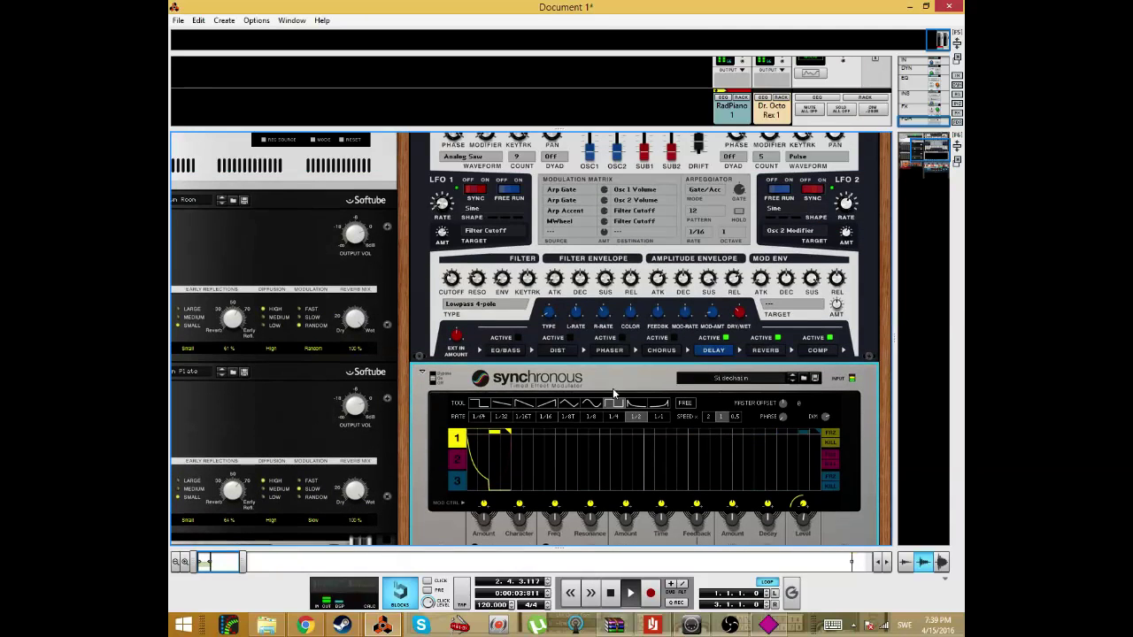
scroll(730, 437, down, 4)
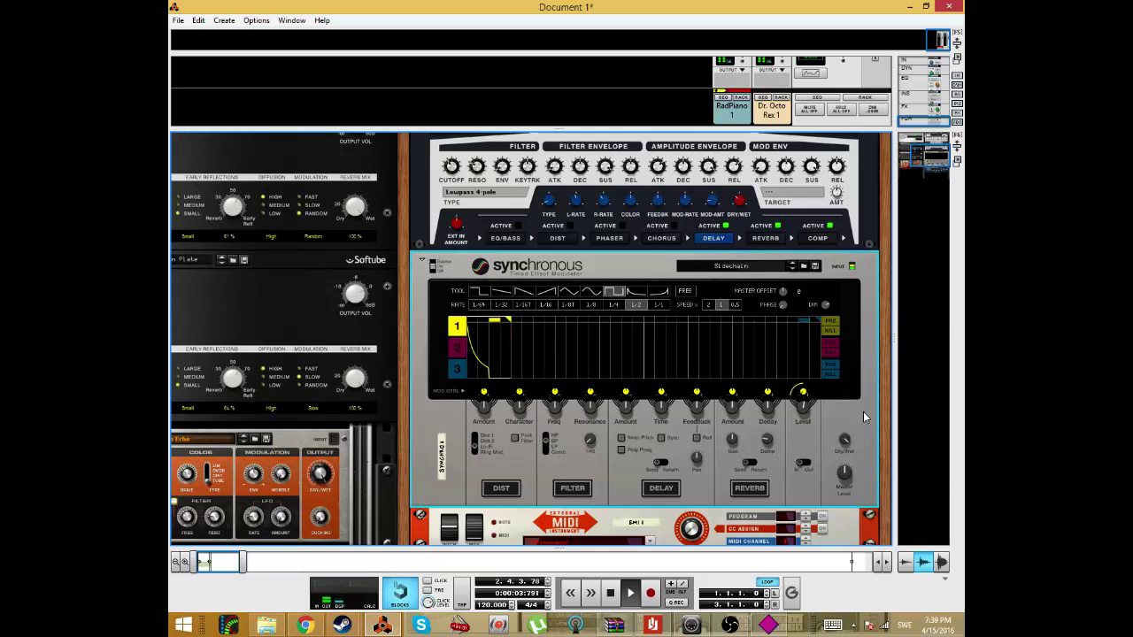
scroll(863, 412, up, 8)
scroll(703, 423, down, 6)
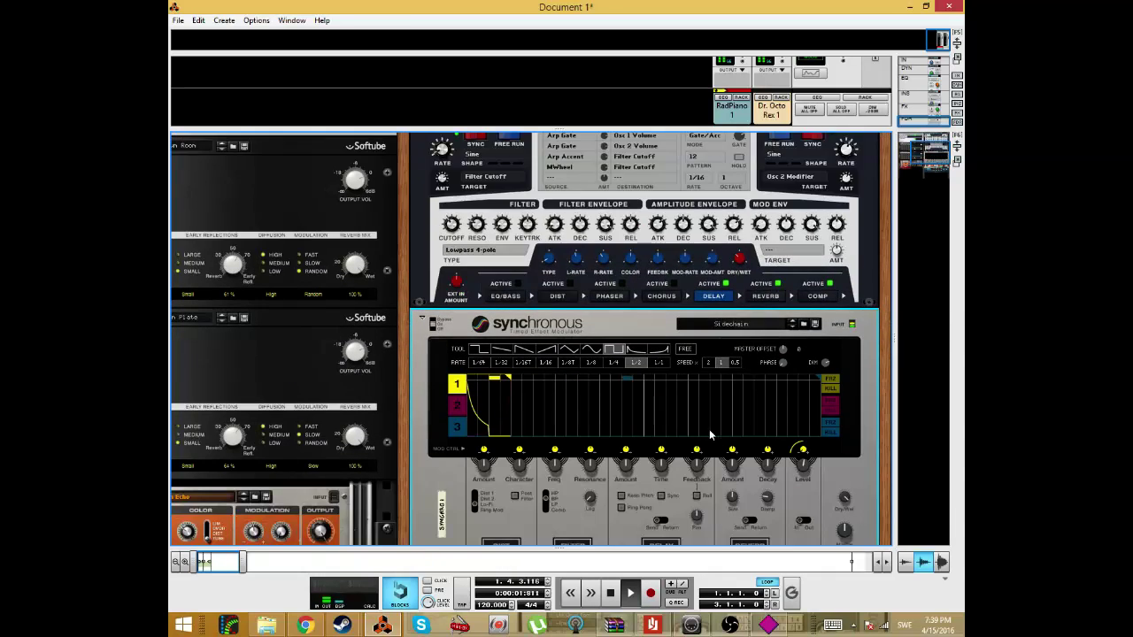
scroll(703, 423, down, 7)
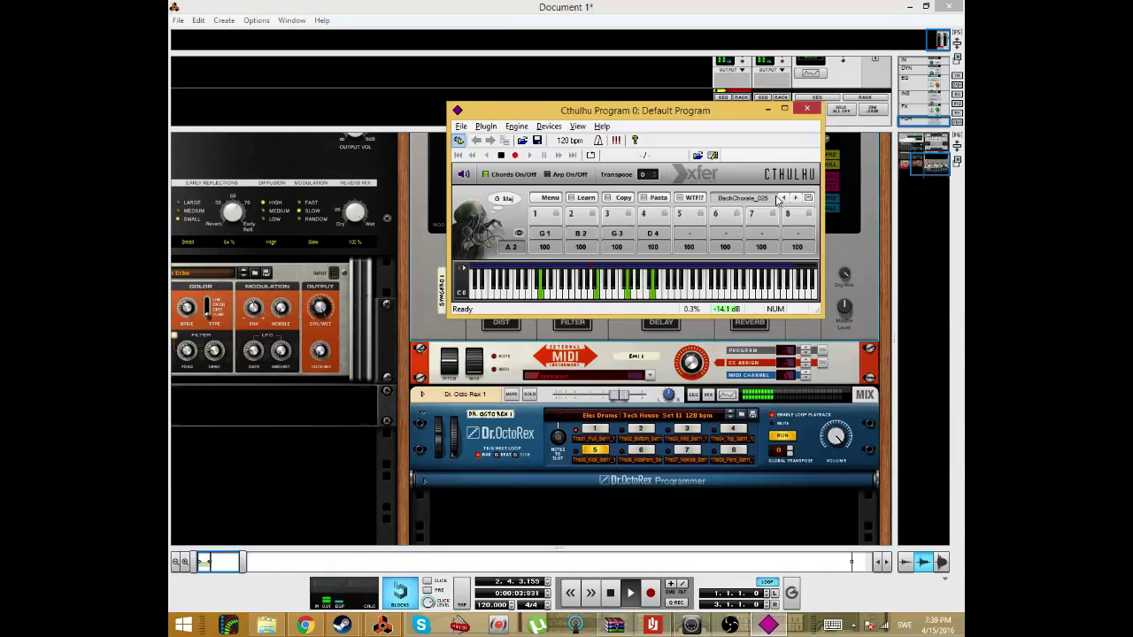
Step Cthulhu's chord presets forward to BachChorale_030.
click(795, 198)
click(796, 199)
click(796, 198)
click(796, 198)
click(796, 199)
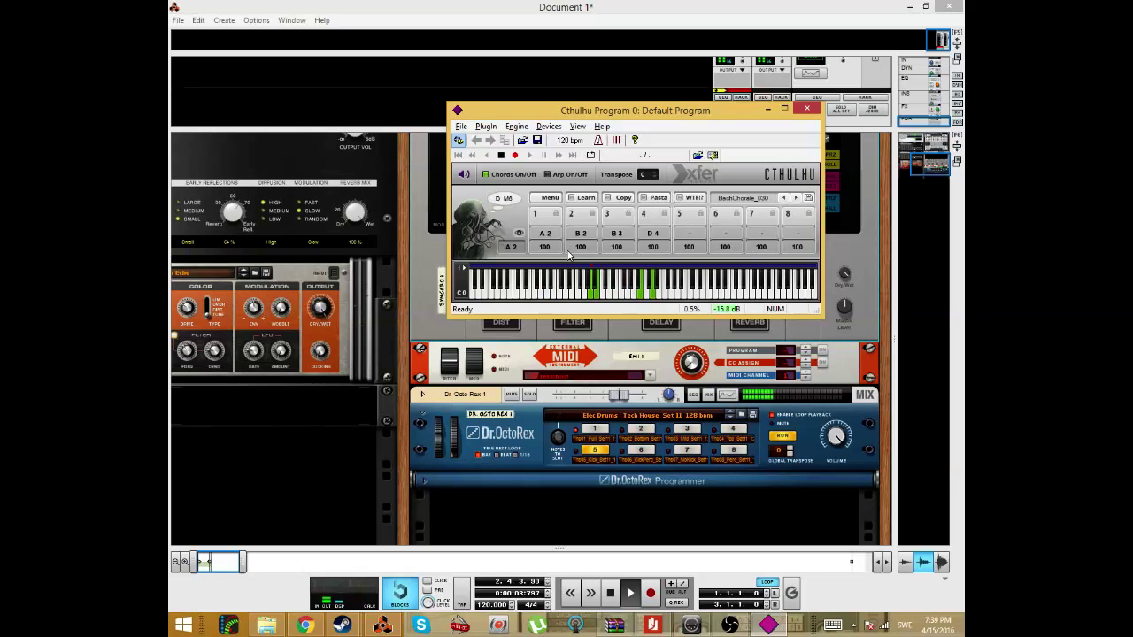
scroll(610, 427, up, 10)
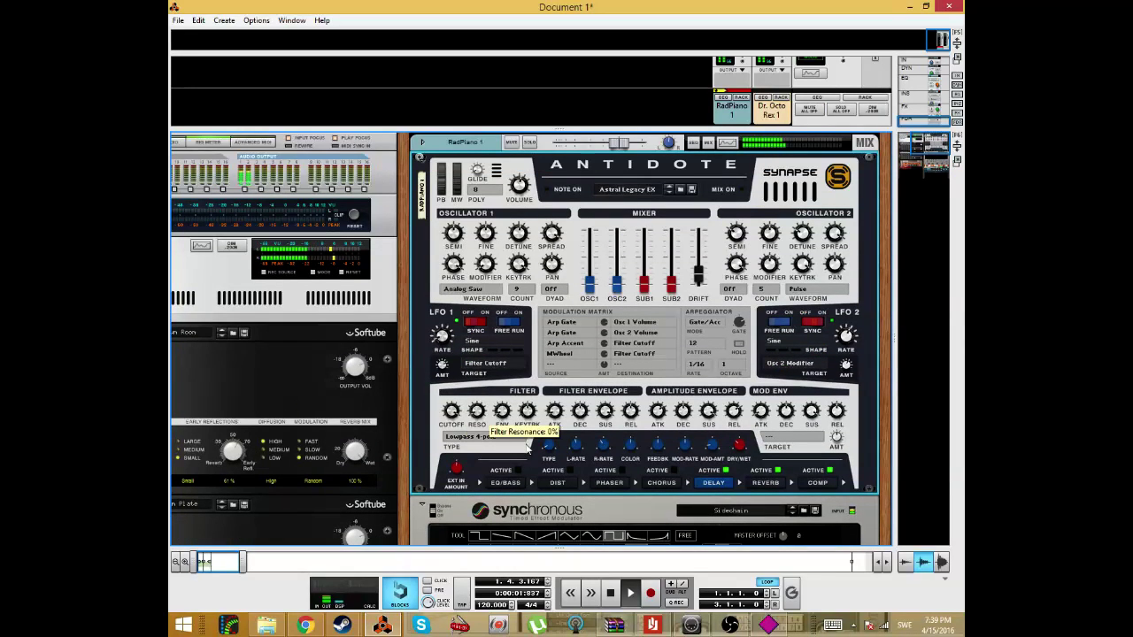
Step the Antidote synth's patches until Classic Trance EX loads.
click(670, 192)
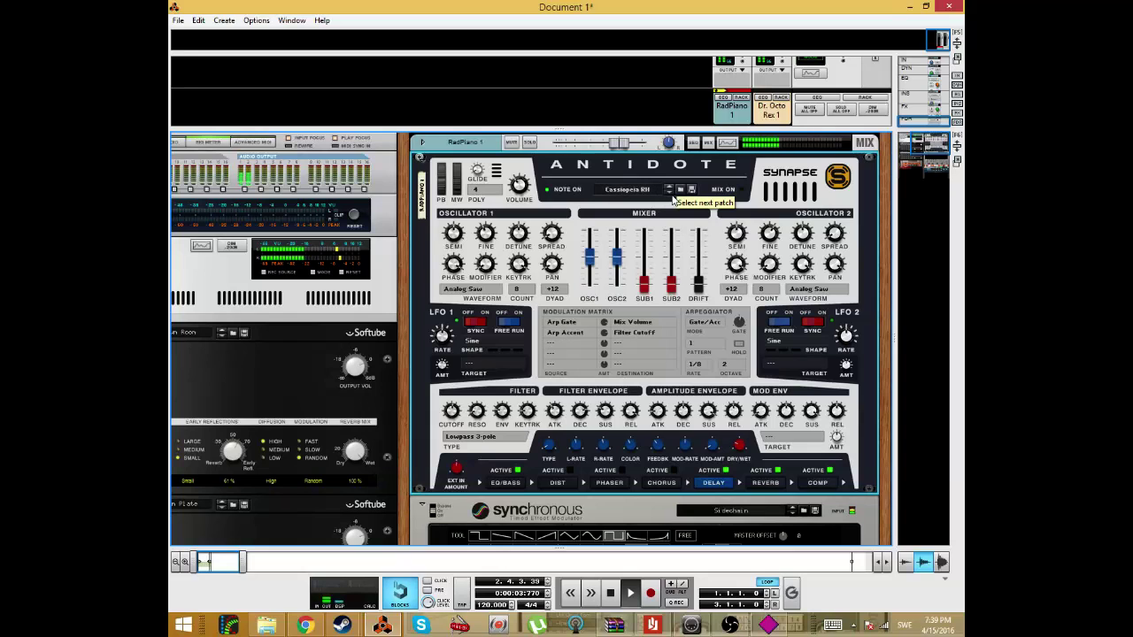
scroll(804, 503, down, 3)
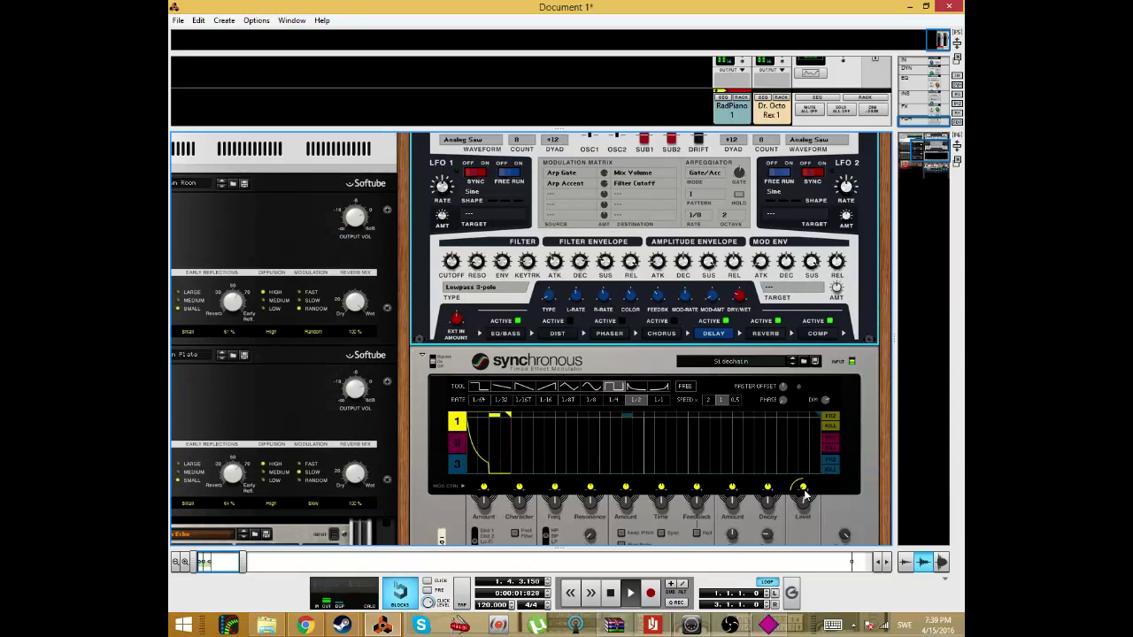
scroll(639, 369, up, 1)
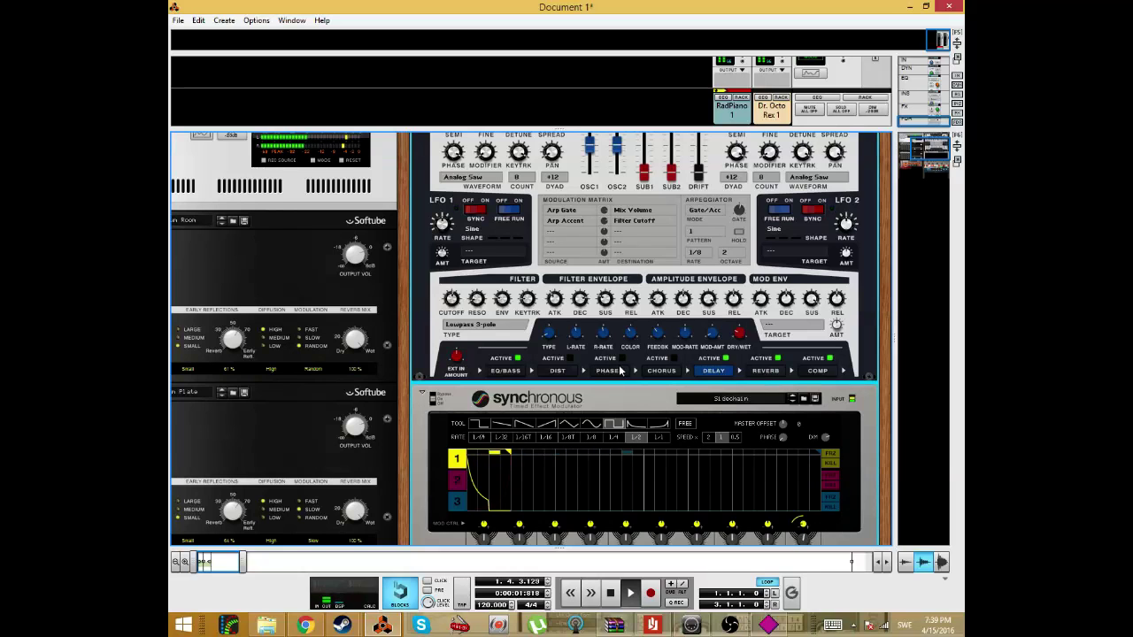
scroll(653, 230, up, 3)
click(669, 192)
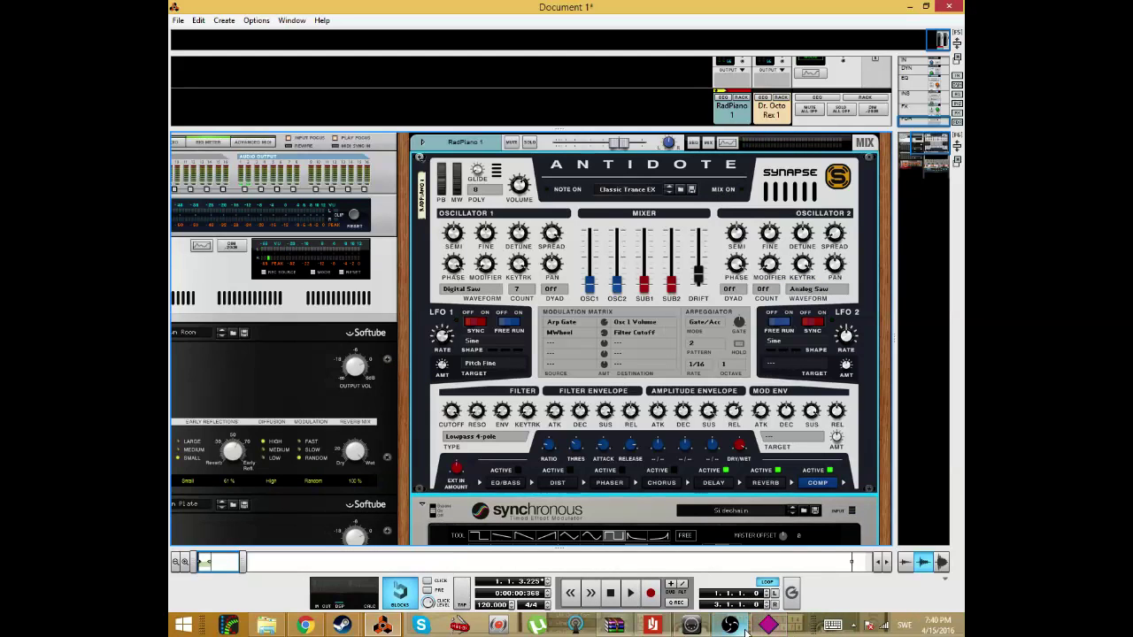
Open loopMIDI's Configure window from the hidden tray icons and move it slightly lower.
click(783, 625)
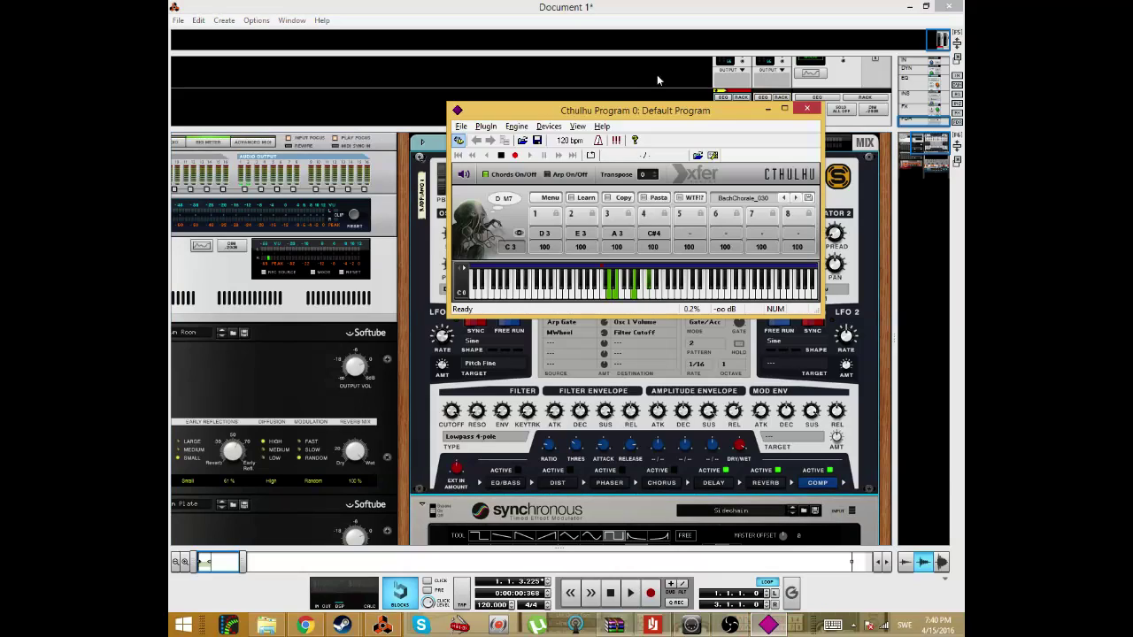
click(855, 626)
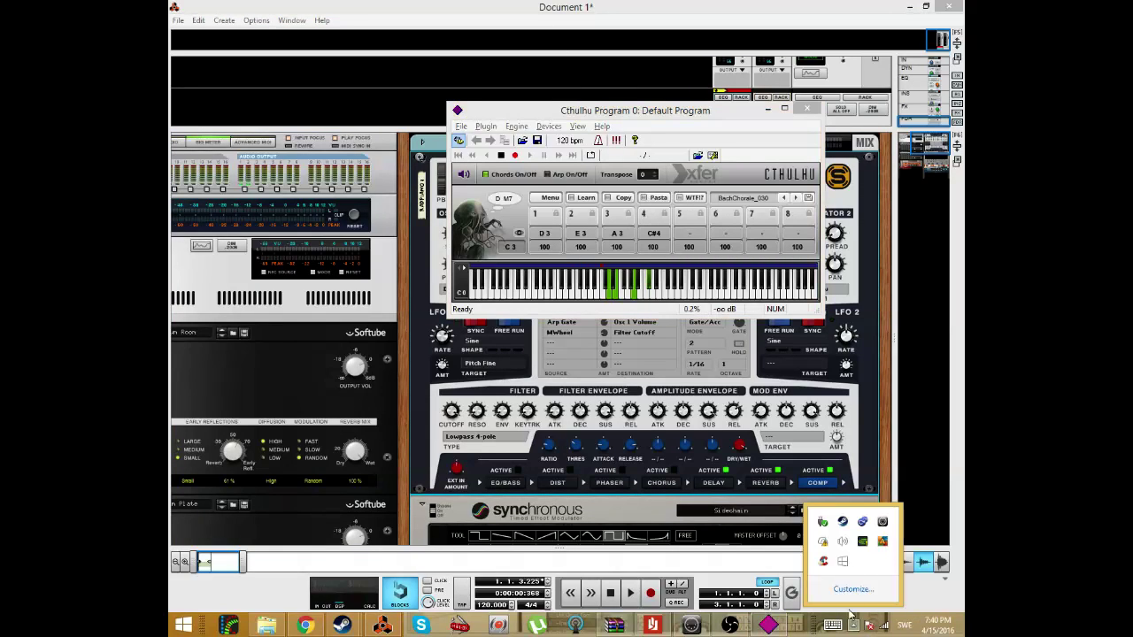
click(883, 524)
right_click(883, 524)
drag(625, 268, 631, 318)
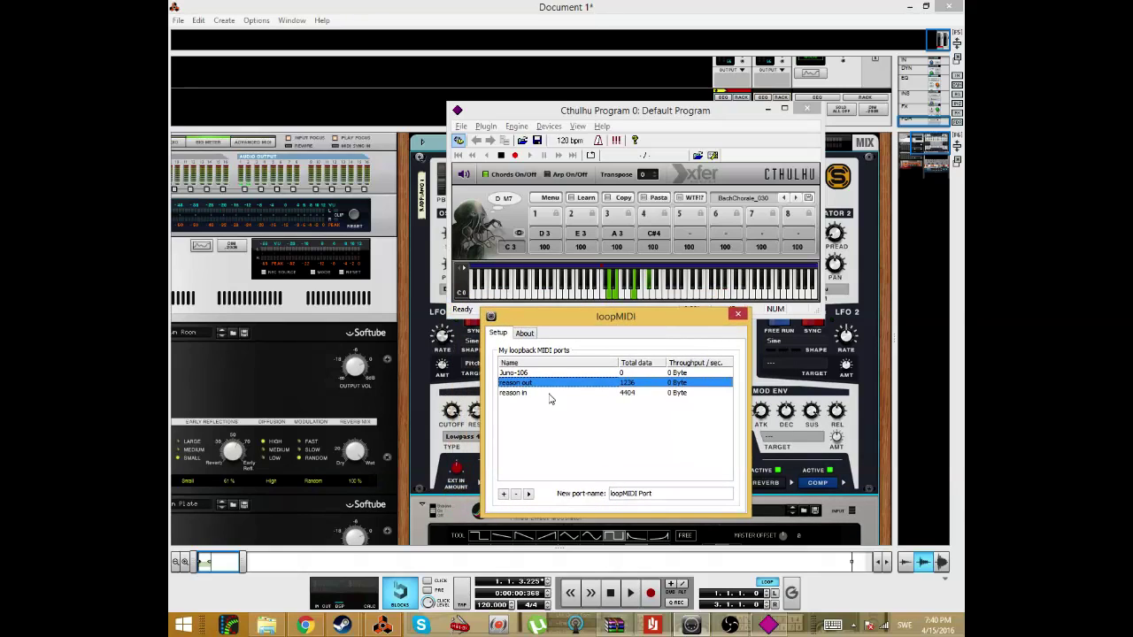